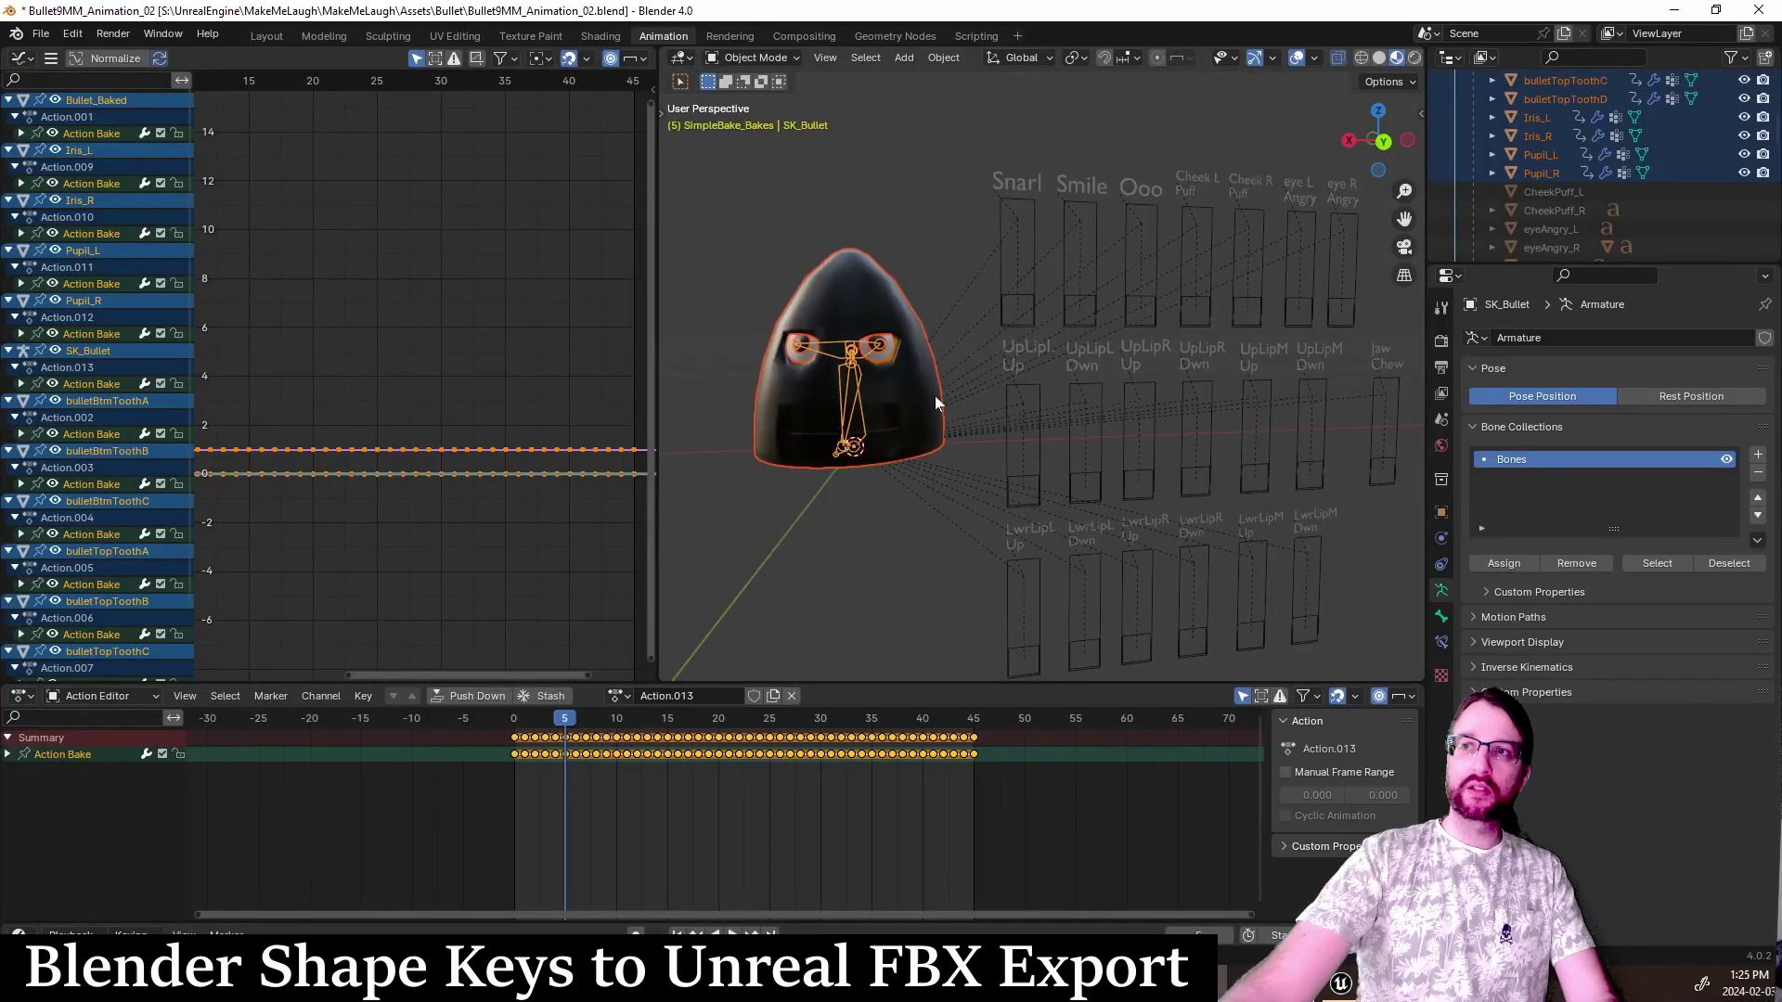
Step: Select only the Bullet_Baked head mesh and enlarge its shape key list
{"action": "middle_click_drag", "start_coordinate": [933, 397], "coordinate": [917, 396]}
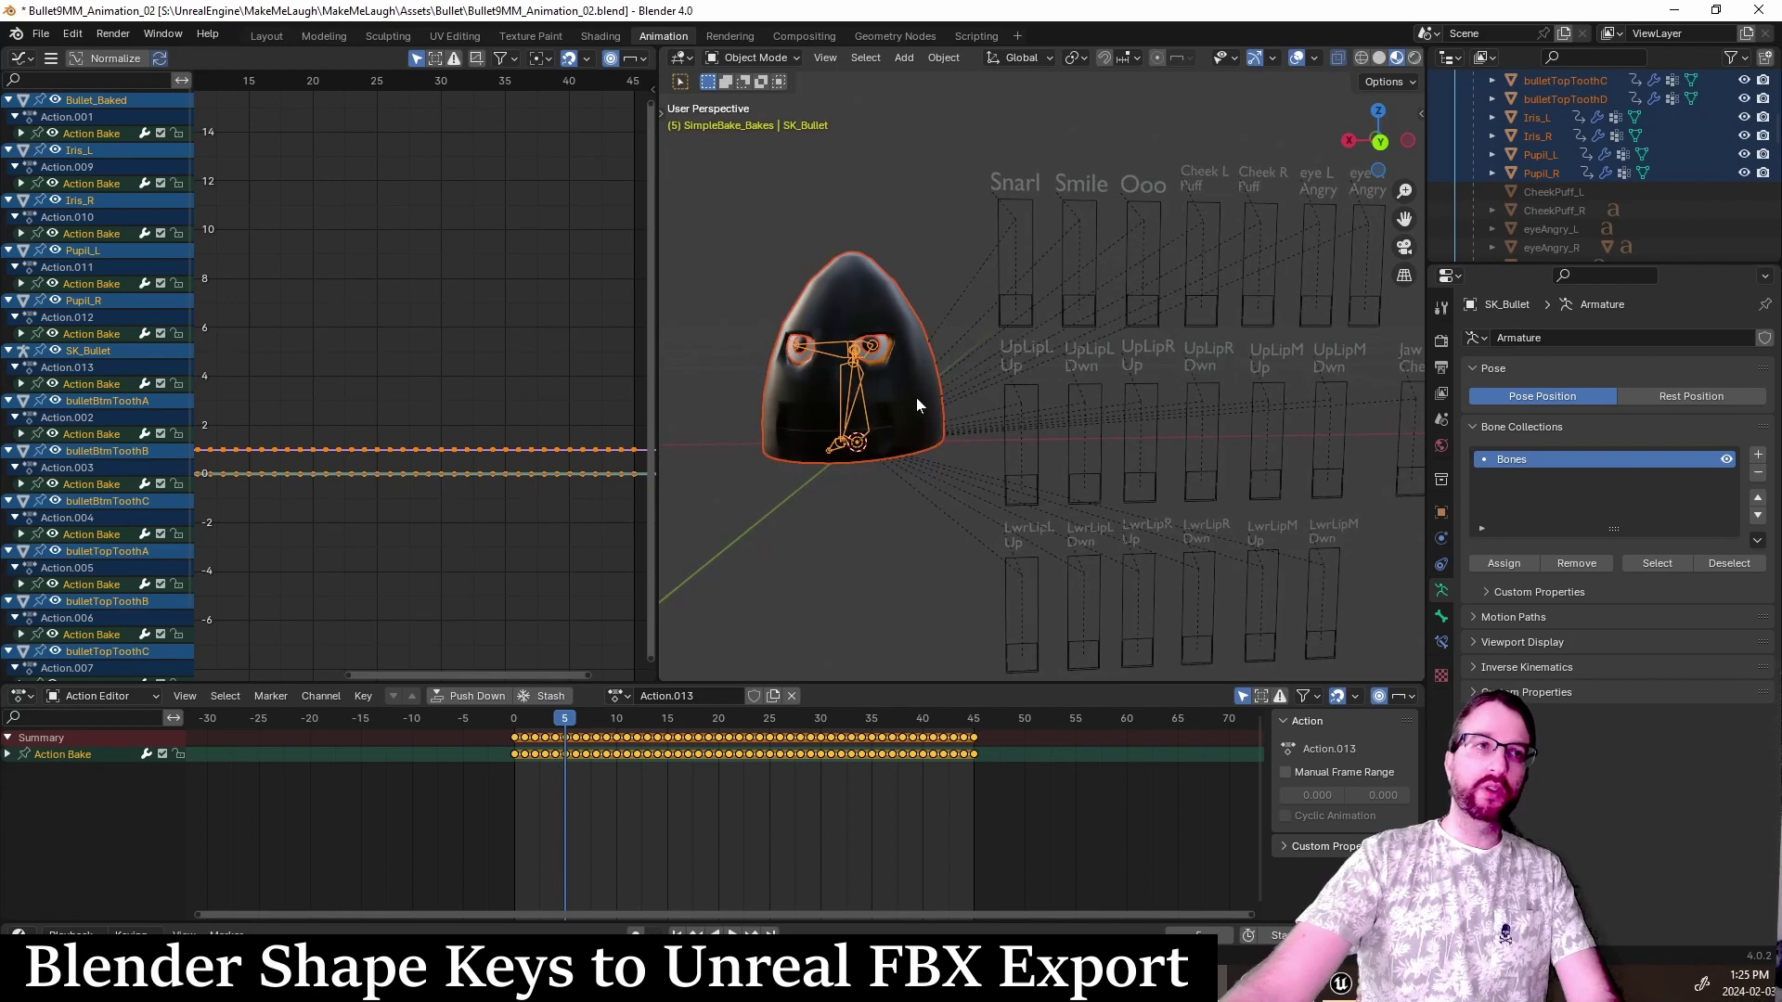
{"action": "key", "text": "alt+a"}
{"action": "left_click", "coordinate": [865, 297]}
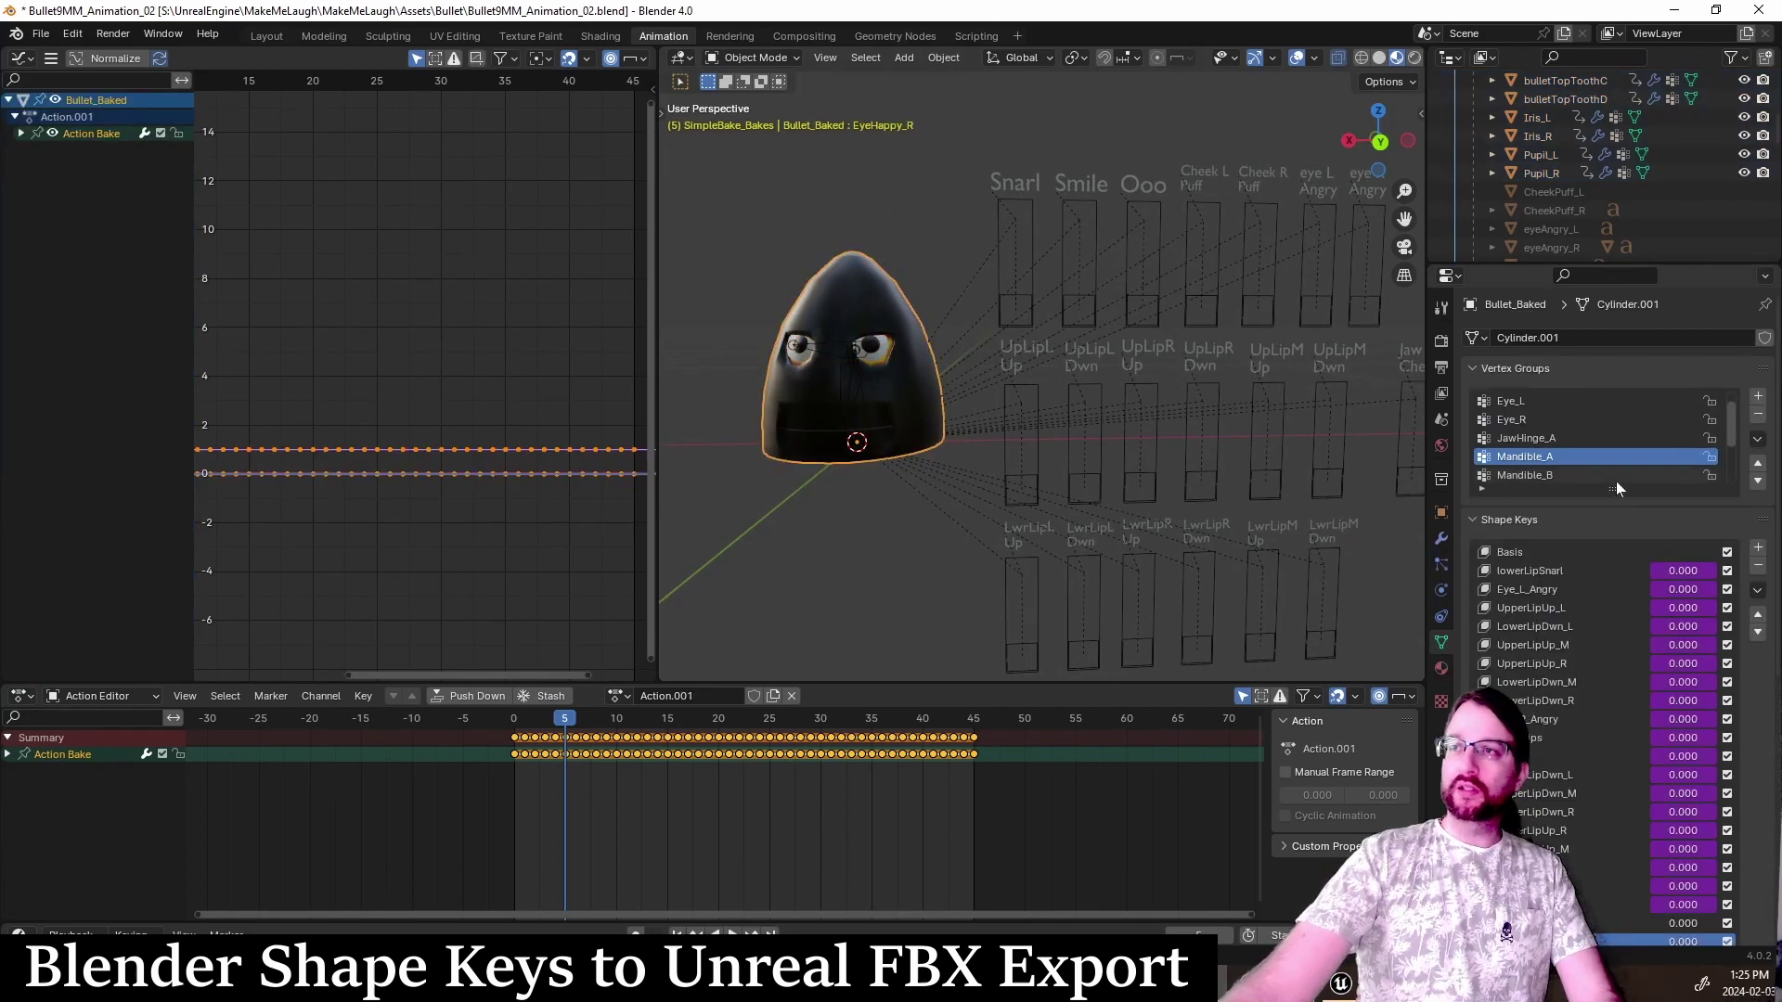
{"action": "left_click_drag", "start_coordinate": [1597, 267], "coordinate": [1601, 156]}
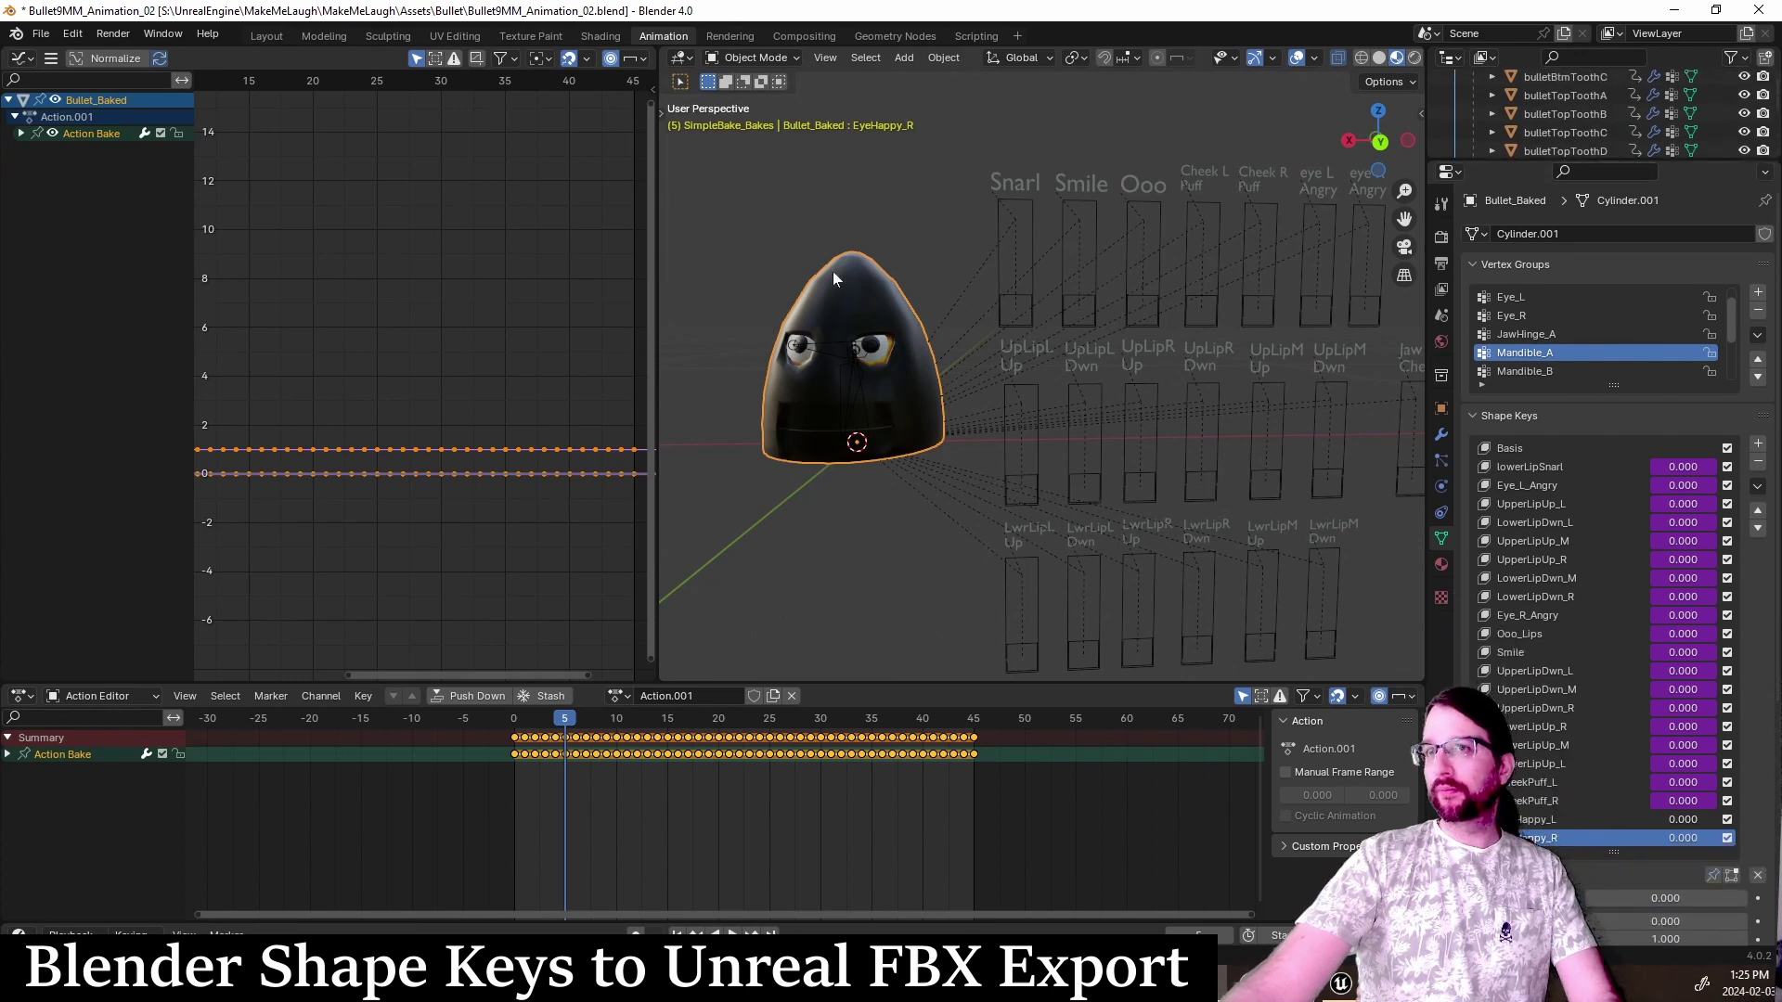
{"action": "scroll", "coordinate": [1601, 568], "scroll_direction": "down", "scroll_amount": 2}
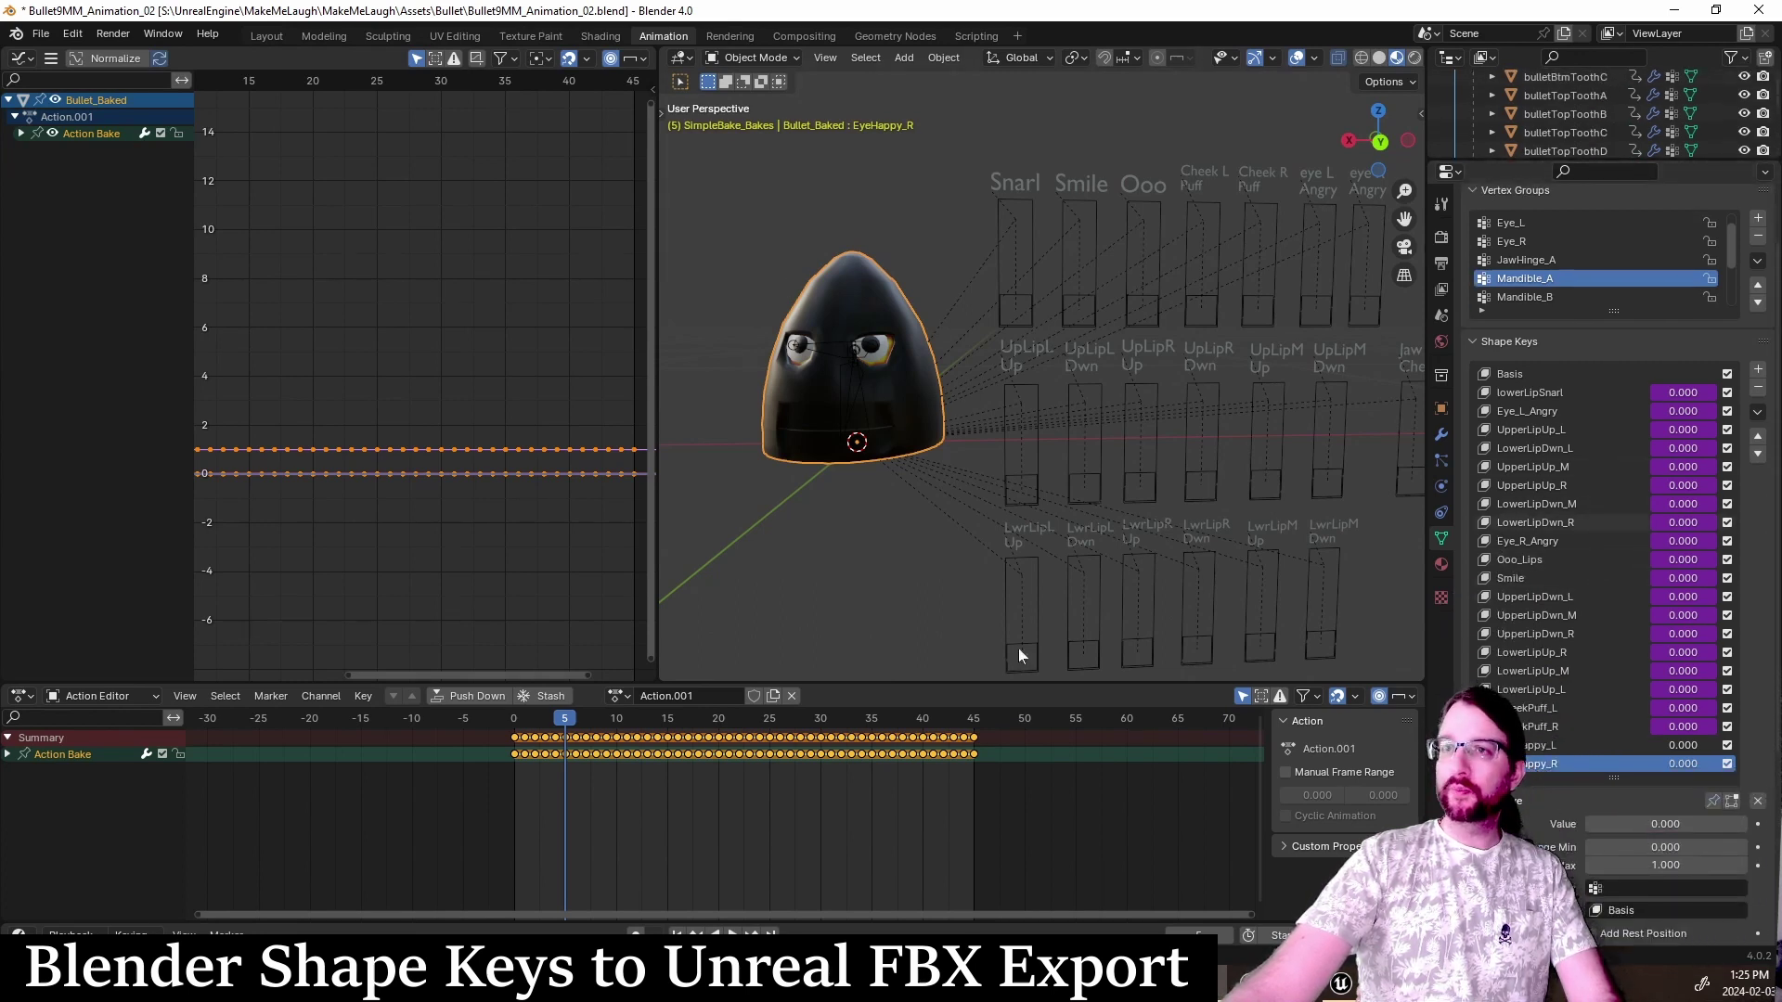
Step: Scrub the face animation, inspect the Jaw Chew control, then play Bullet_Baked's animation
{"action": "left_click_drag", "start_coordinate": [569, 725], "coordinate": [715, 764]}
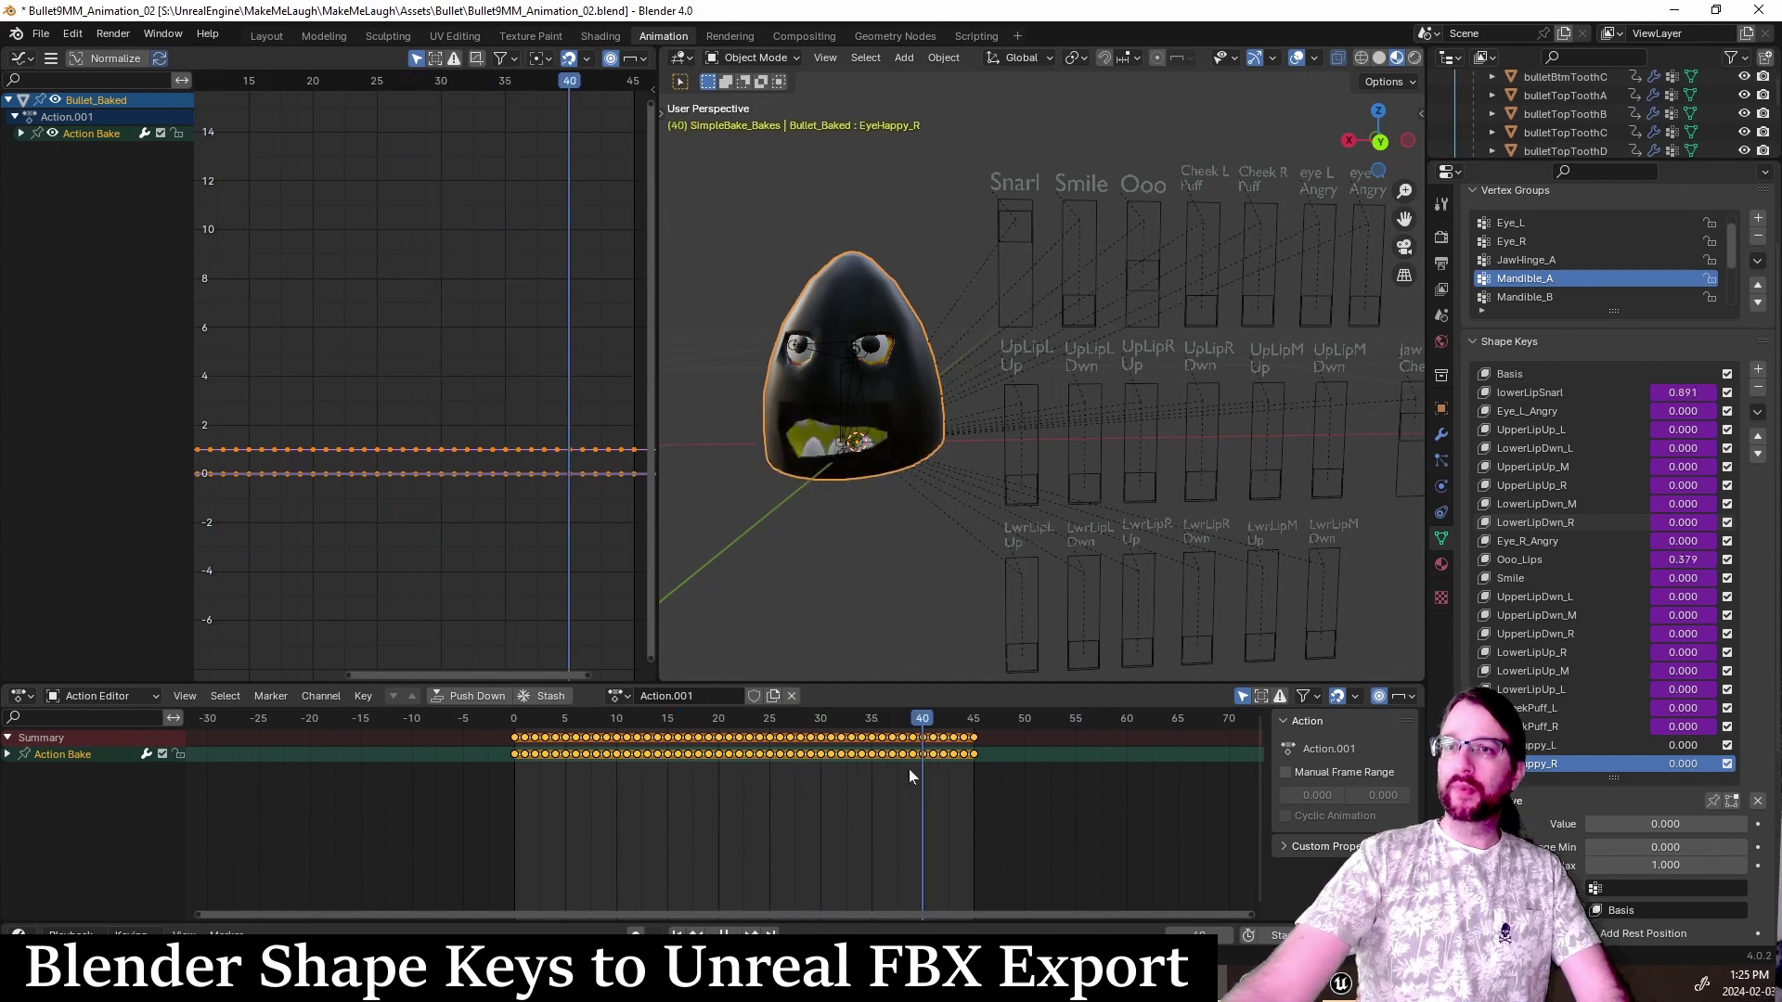
{"action": "left_click_drag", "start_coordinate": [714, 764], "coordinate": [881, 766]}
{"action": "mouse_move", "coordinate": [894, 450]}
{"action": "middle_mouse_down"}
{"action": "mouse_move", "coordinate": [1069, 439]}
{"action": "mouse_move", "coordinate": [864, 437]}
{"action": "mouse_move", "coordinate": [886, 427]}
{"action": "mouse_move", "coordinate": [893, 396]}
{"action": "mouse_move", "coordinate": [877, 402]}
{"action": "mouse_move", "coordinate": [911, 421]}
{"action": "mouse_move", "coordinate": [911, 388]}
{"action": "mouse_move", "coordinate": [936, 392]}
{"action": "mouse_move", "coordinate": [900, 358]}
{"action": "mouse_move", "coordinate": [890, 374]}
{"action": "middle_mouse_up"}
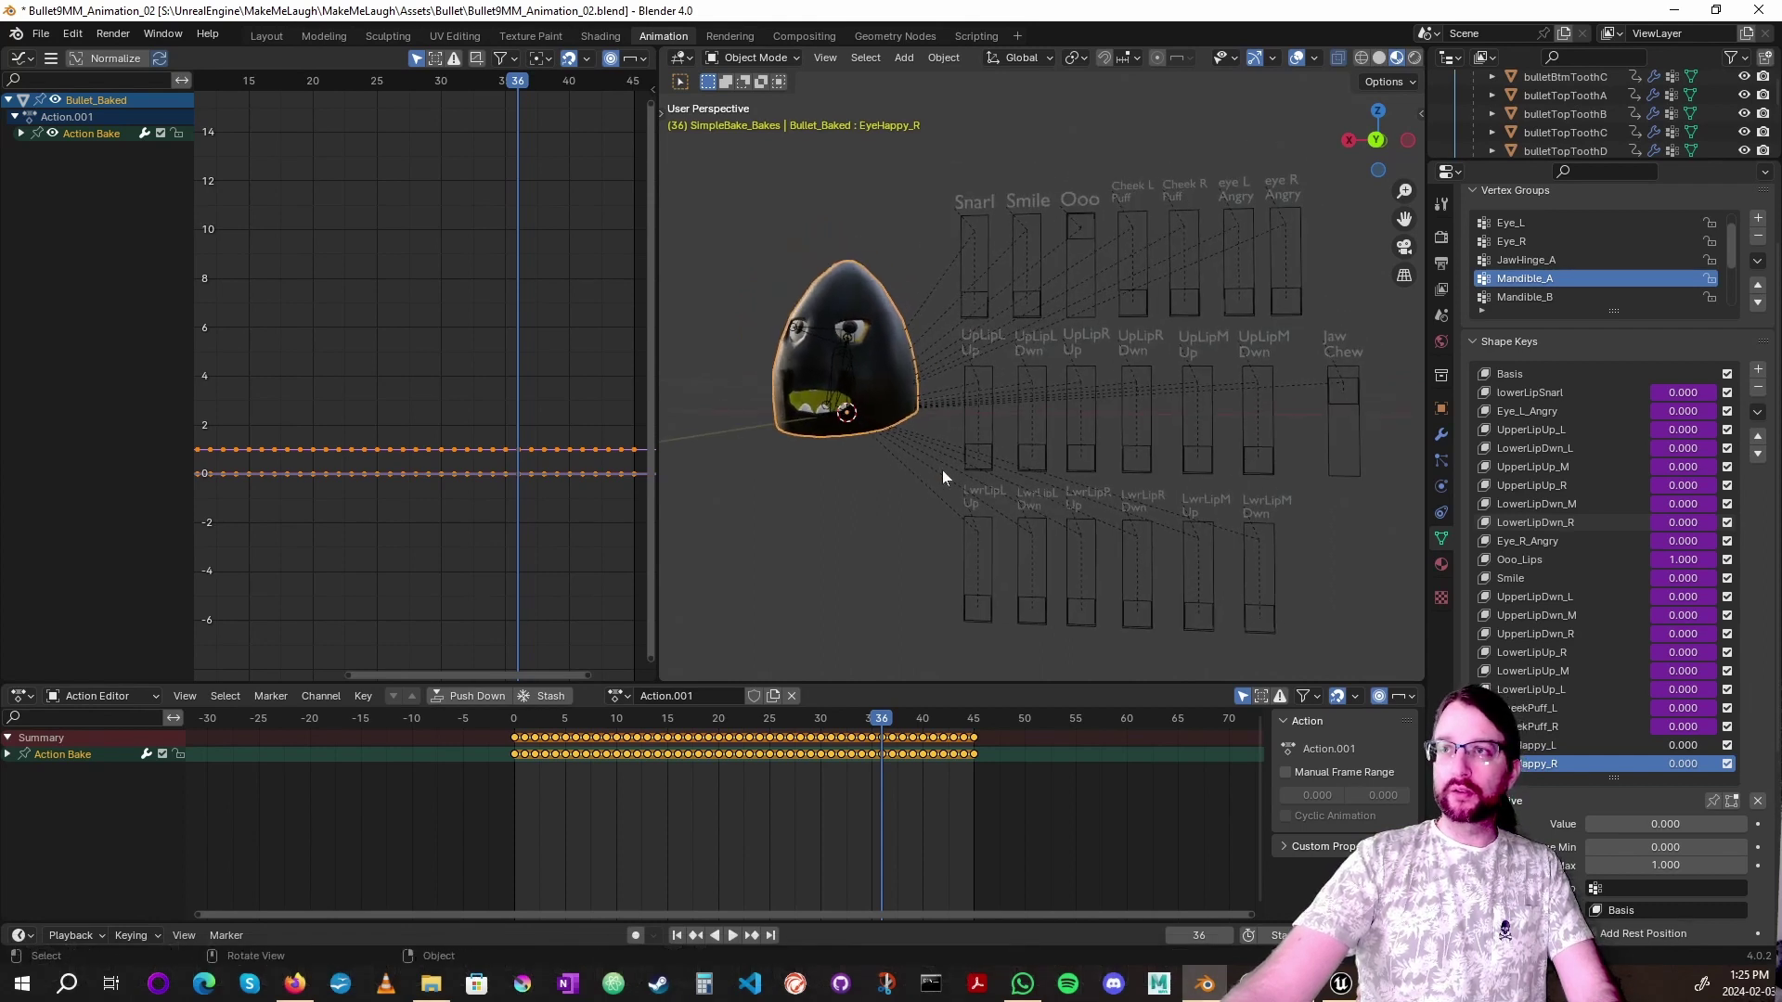
{"action": "left_click", "coordinate": [1355, 396]}
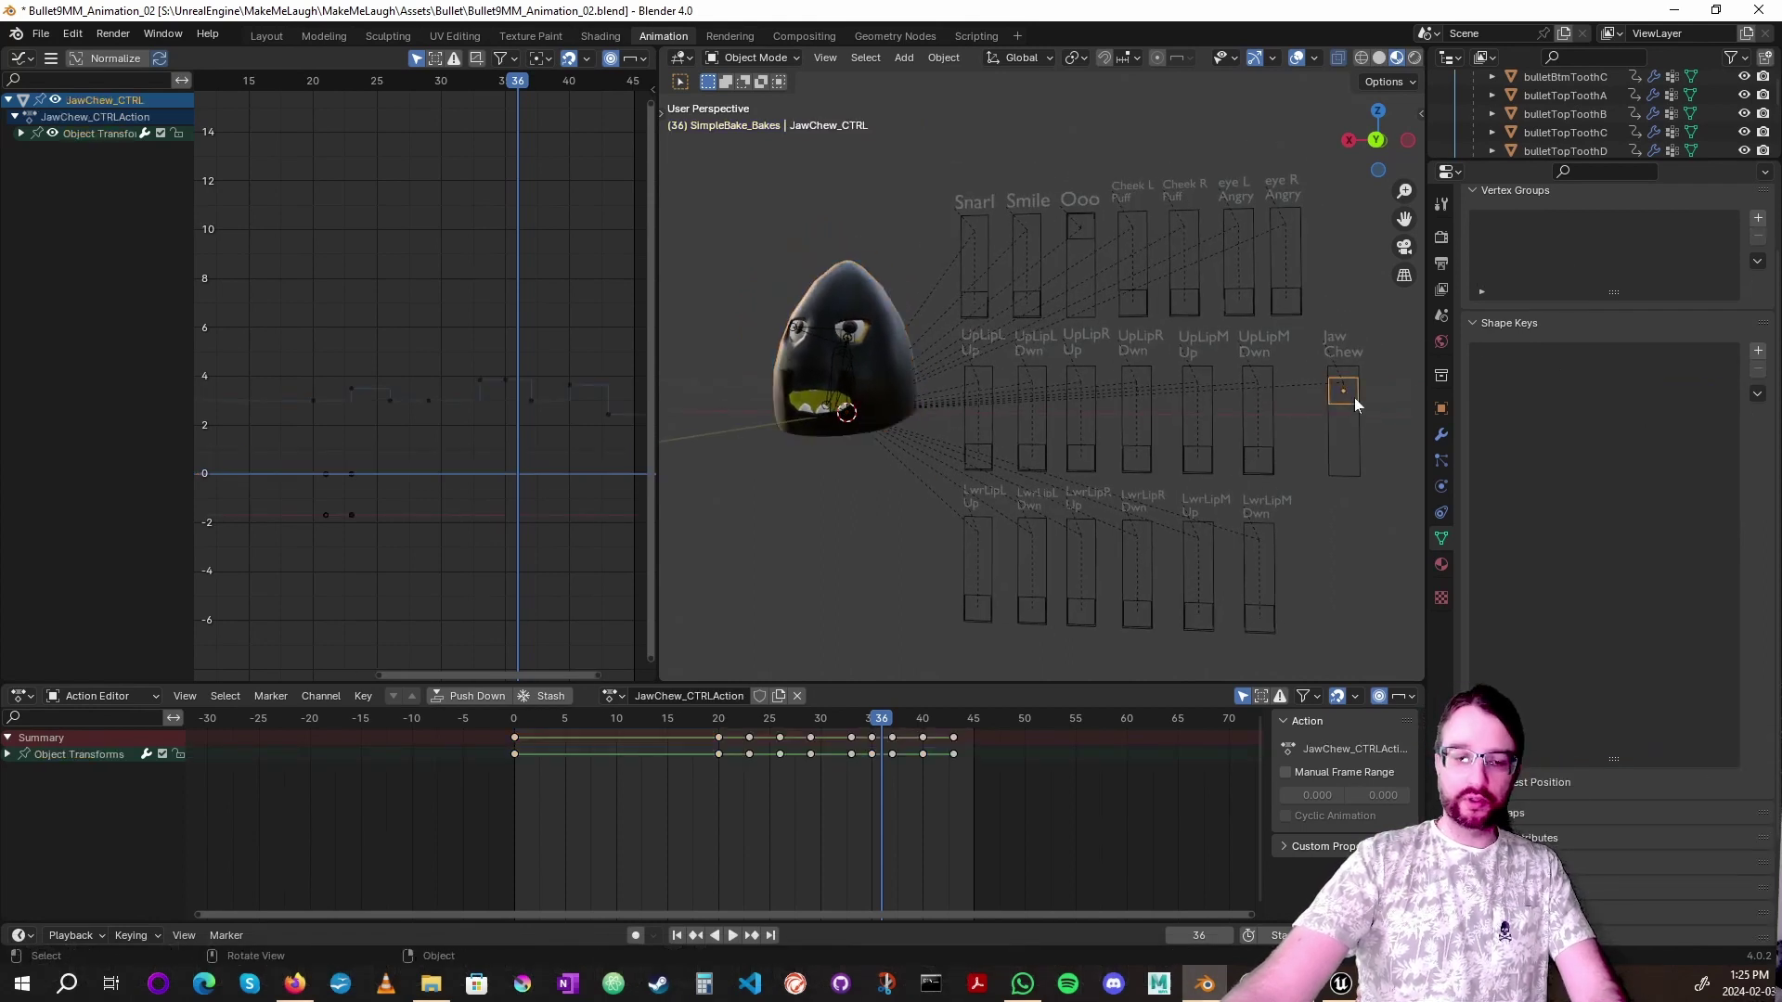
{"action": "left_click", "coordinate": [867, 356]}
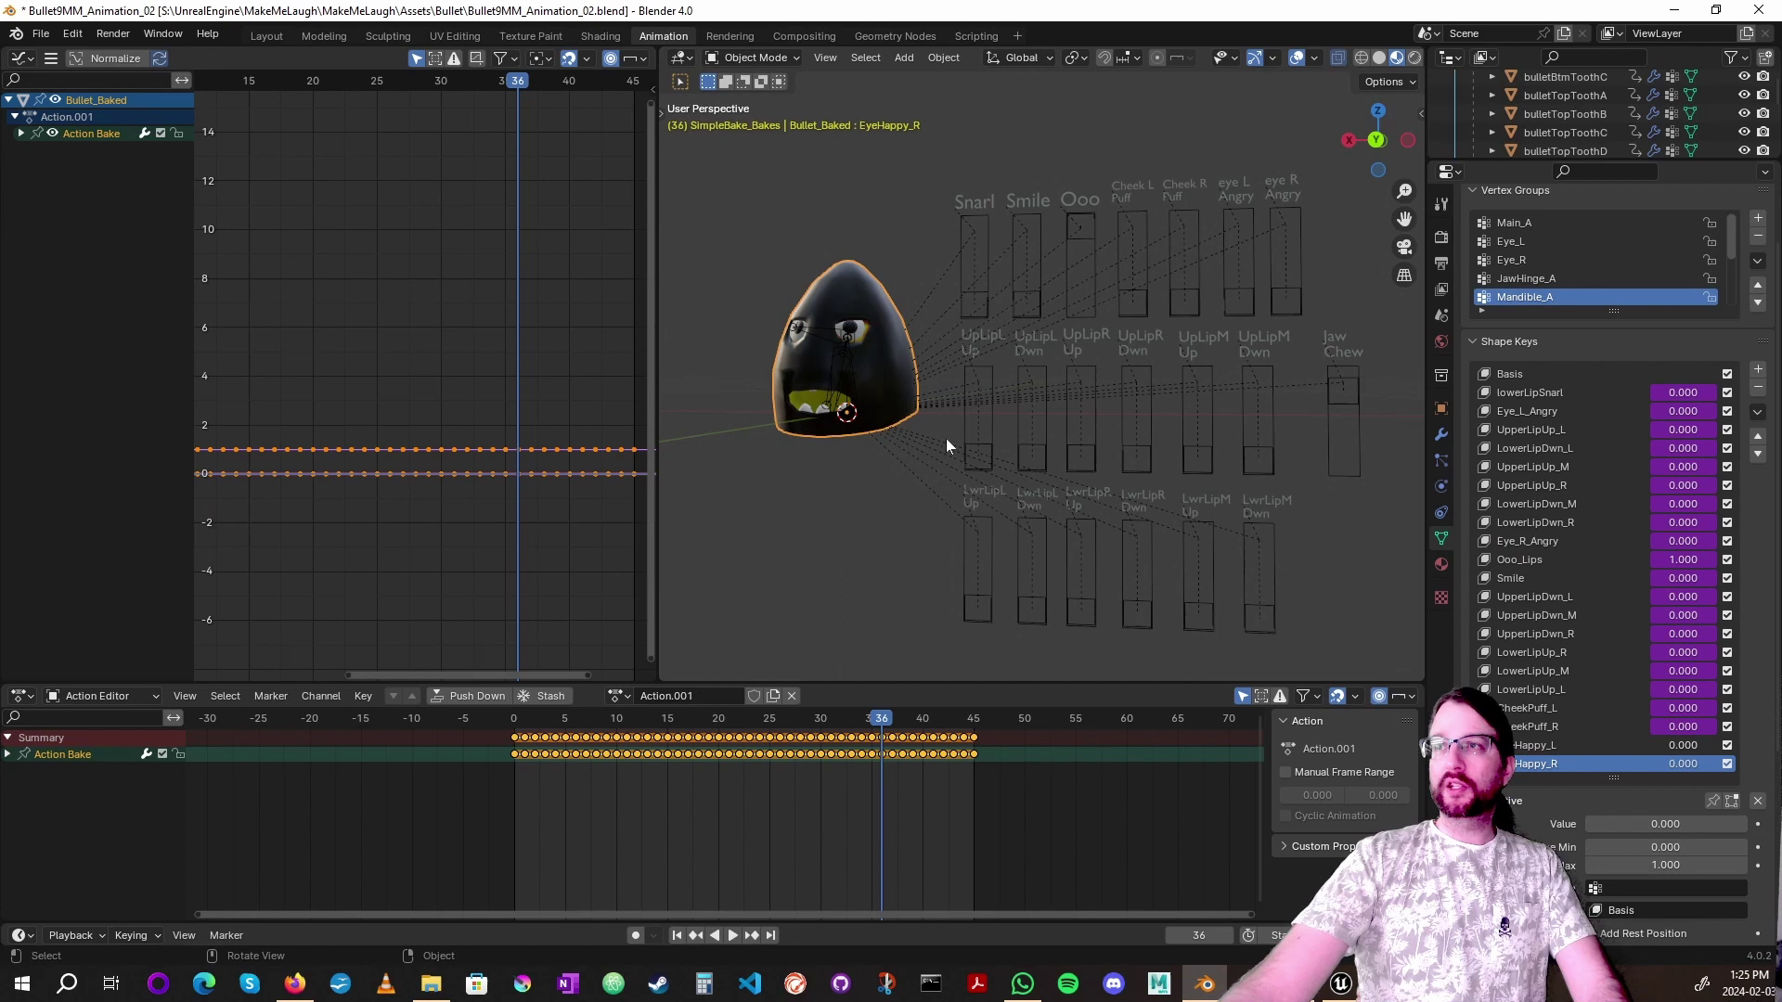
{"action": "key", "text": "space"}
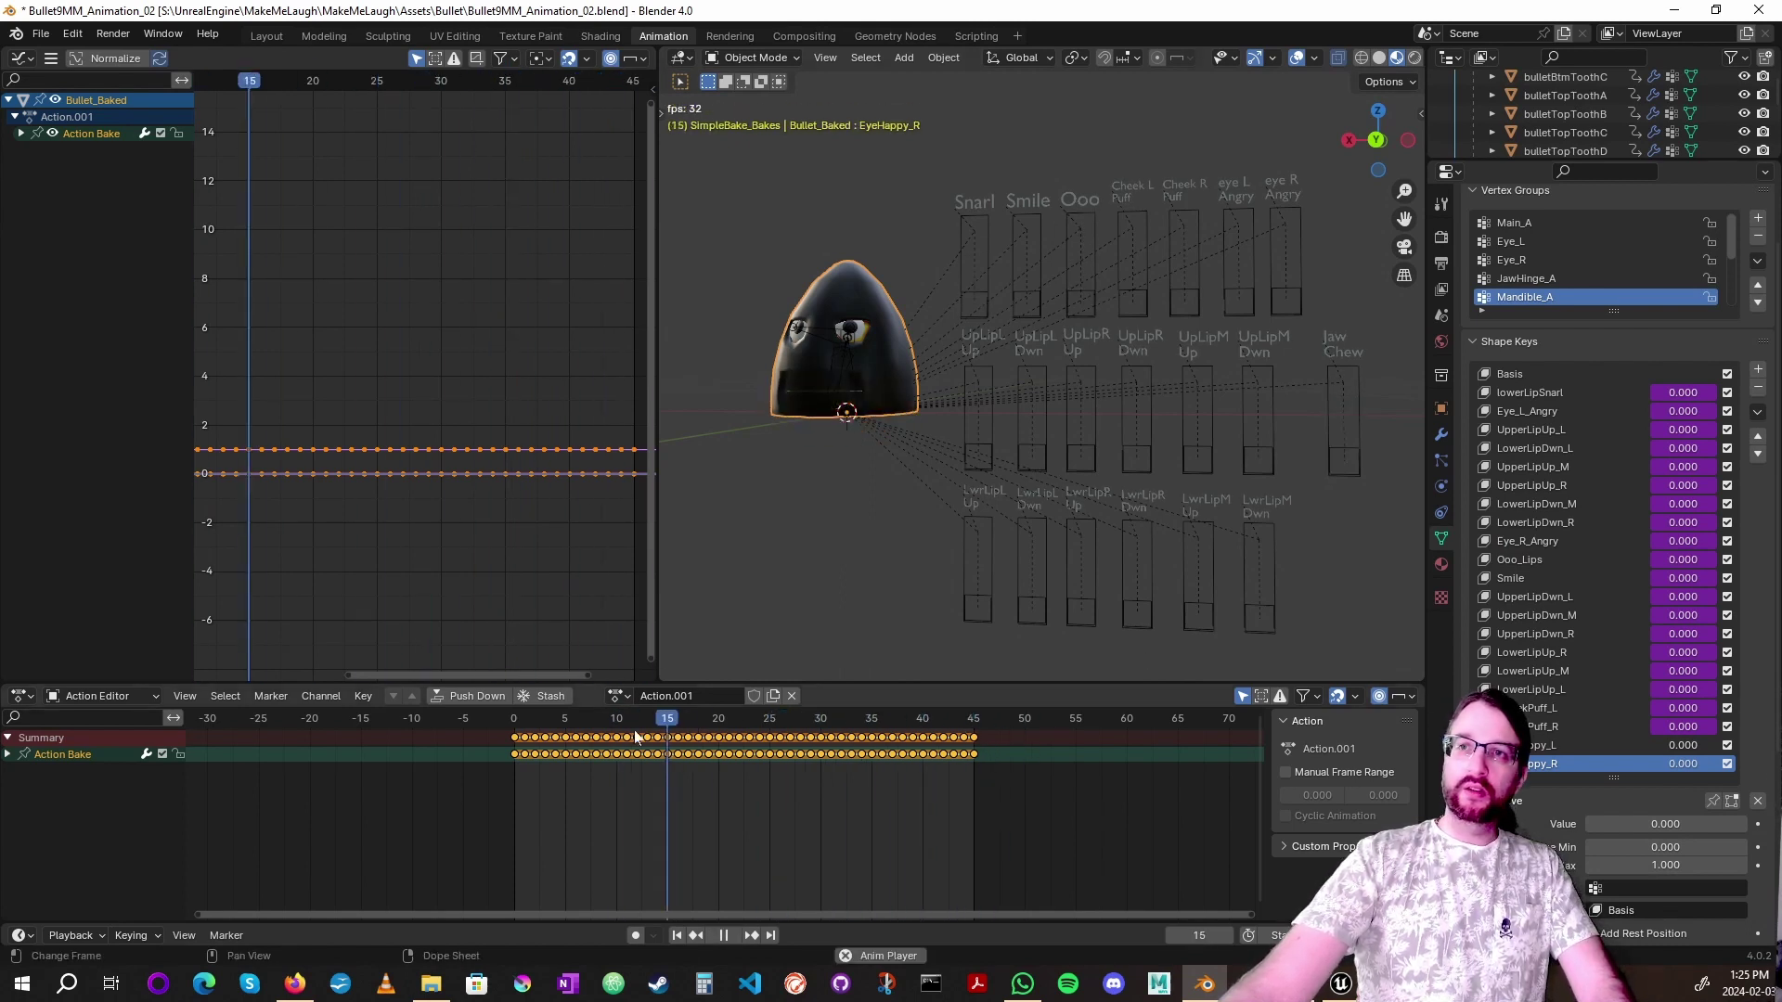
Step: Select SK_Bullet through Pupil_R and run Bake Action on them, covering frames 0–45
{"action": "key", "text": "space"}
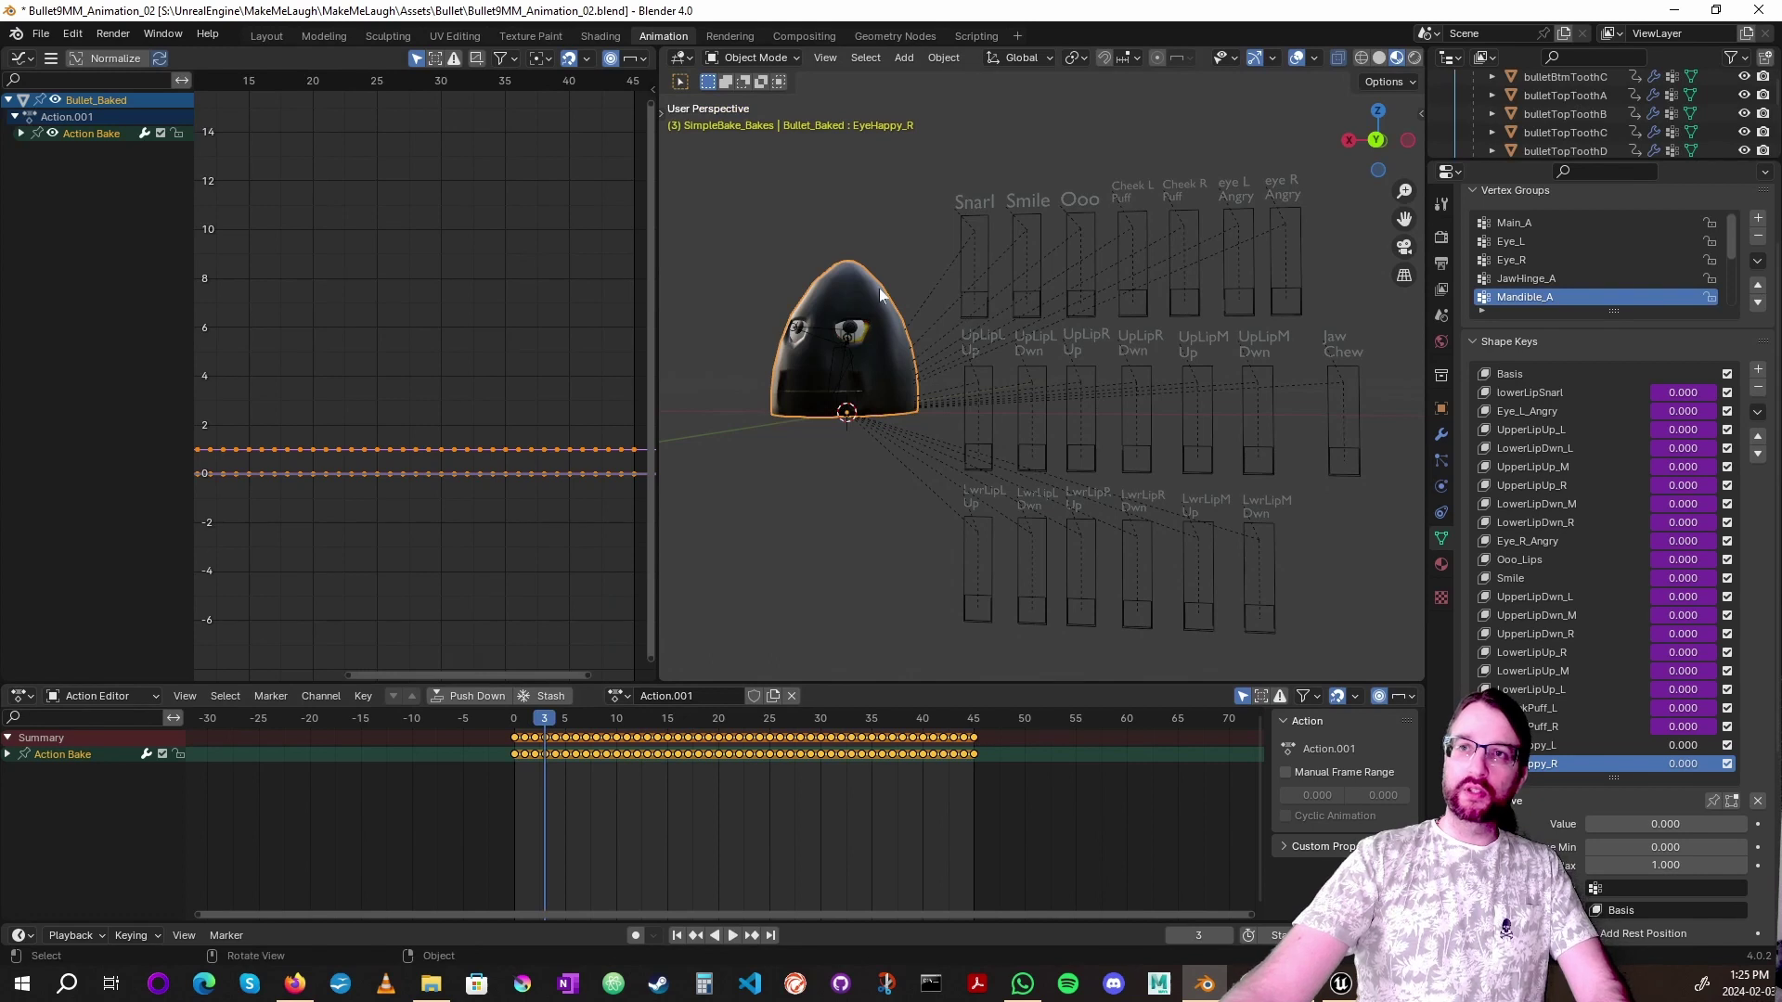
{"action": "left_click_drag", "start_coordinate": [1623, 162], "coordinate": [1628, 462]}
{"action": "left_click", "coordinate": [1554, 104]}
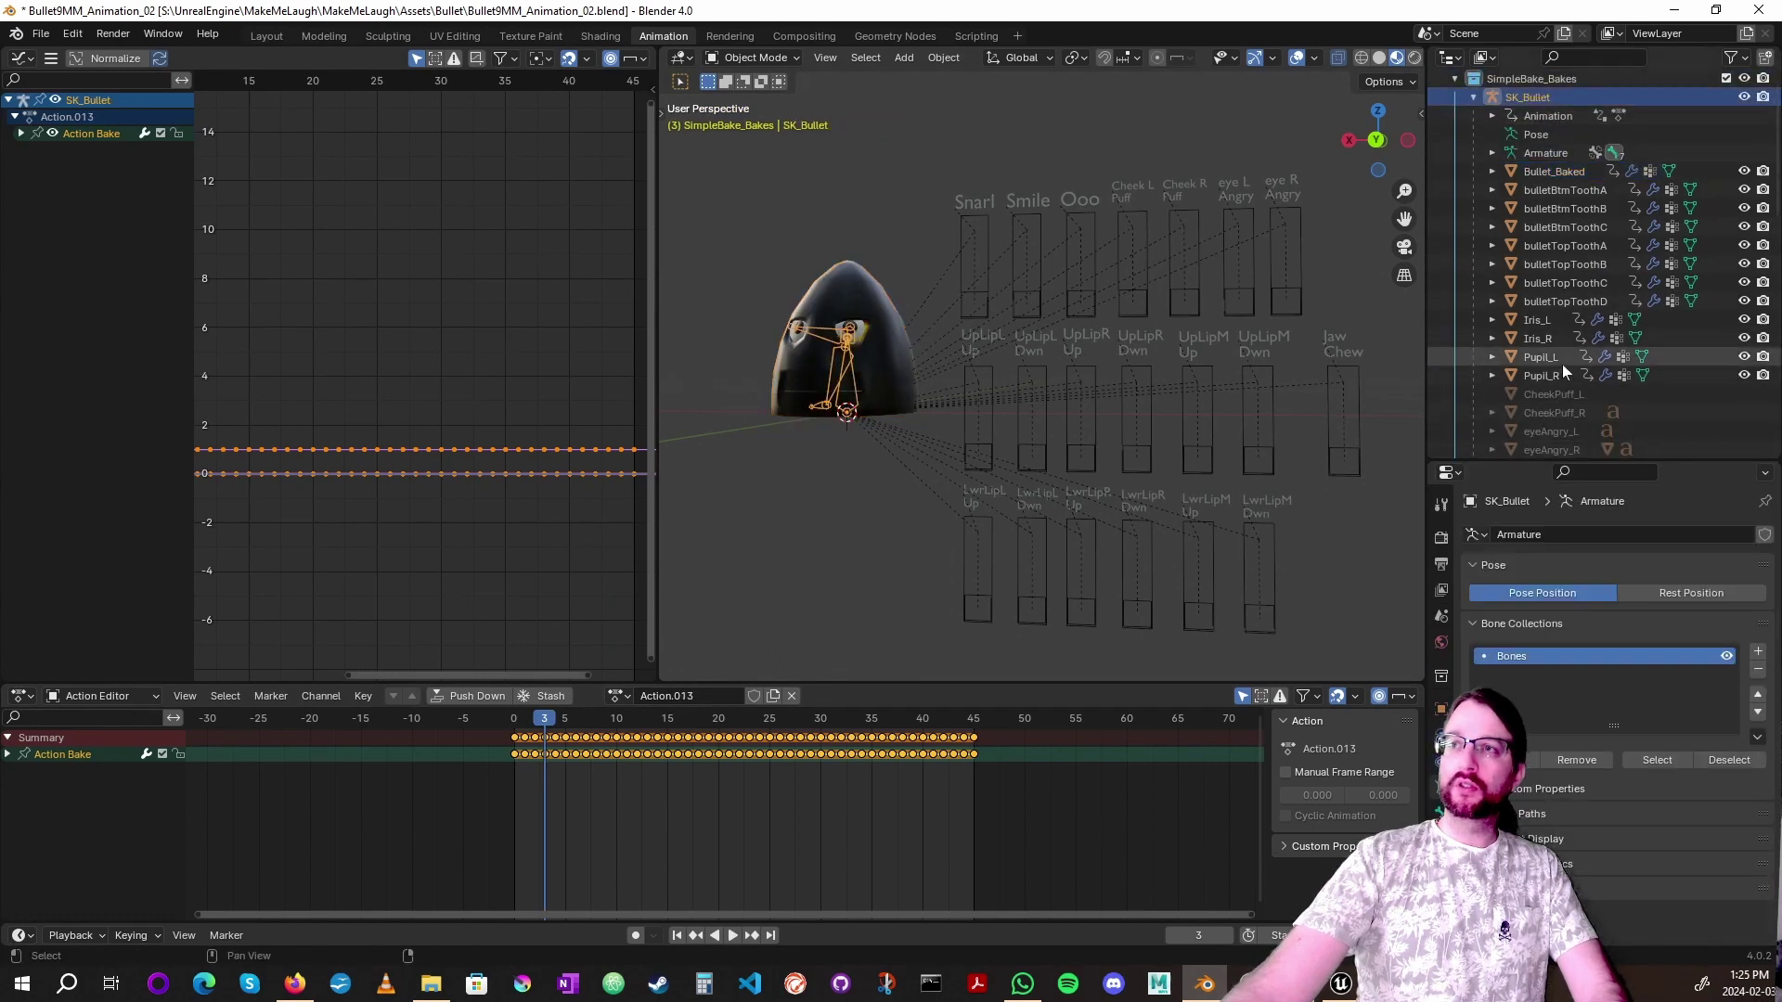
{"action": "left_click", "coordinate": [1563, 369], "text": "shift"}
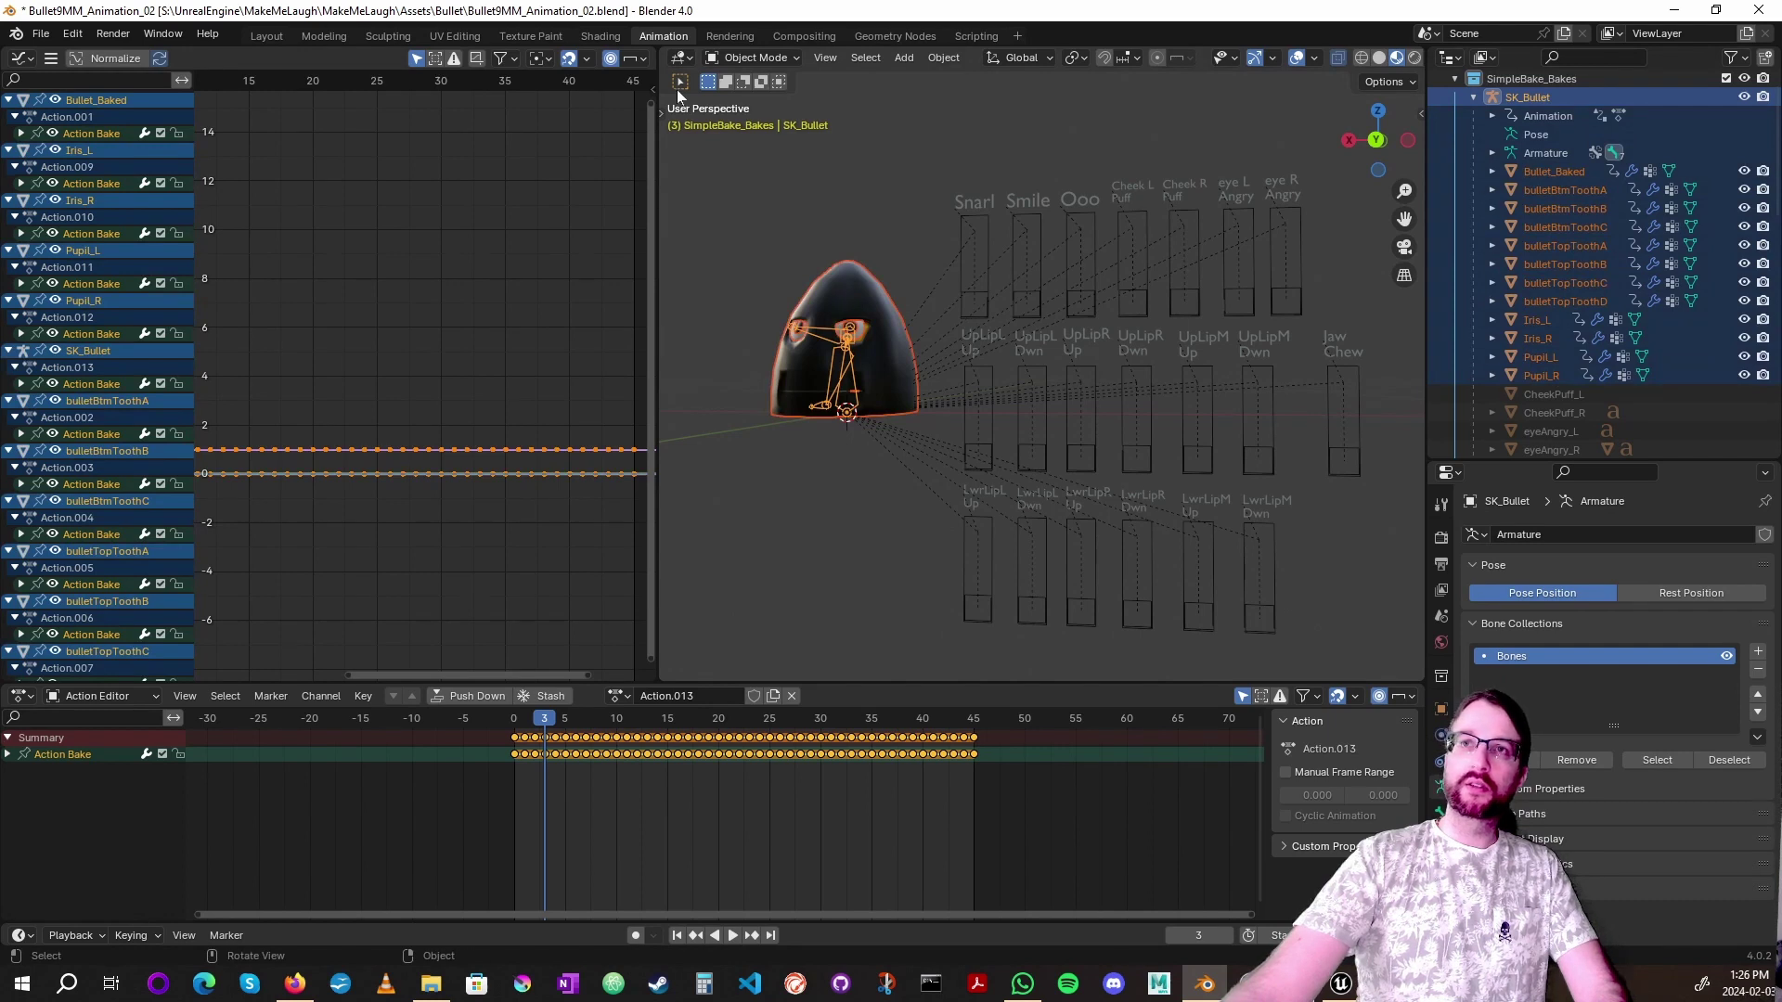
{"action": "left_click", "coordinate": [942, 57]}
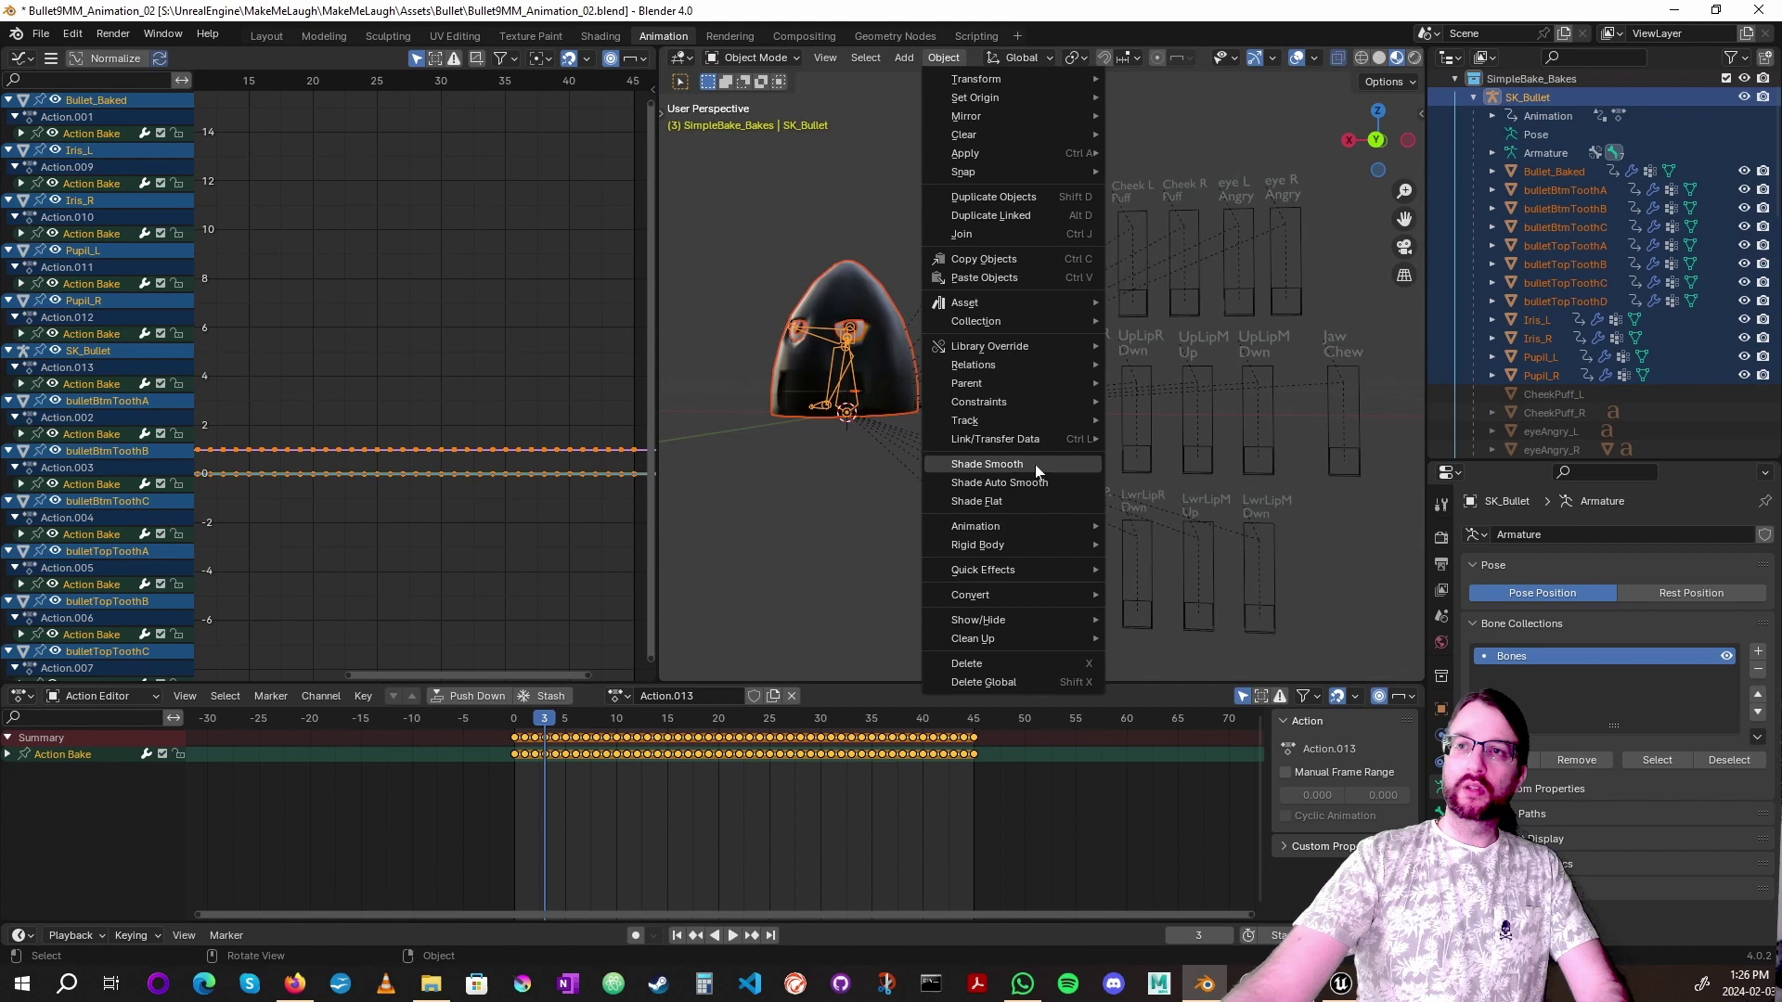
{"action": "mouse_move", "coordinate": [976, 526]}
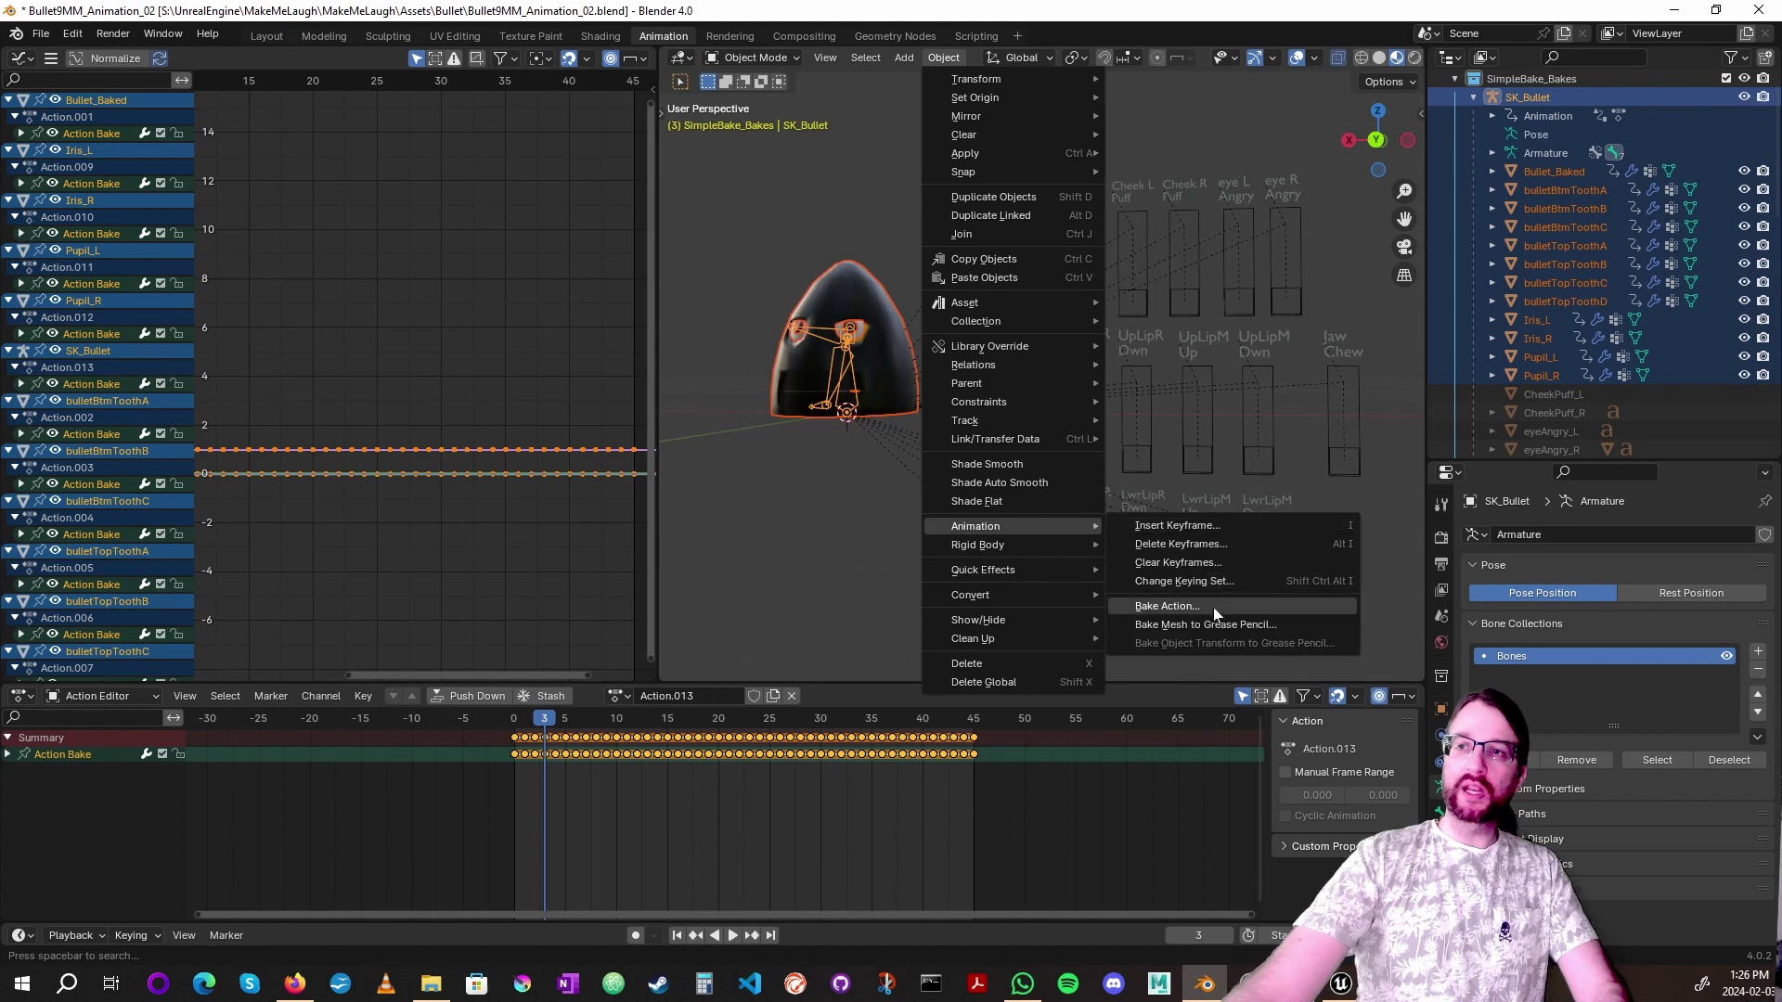
{"action": "left_click", "coordinate": [1213, 602]}
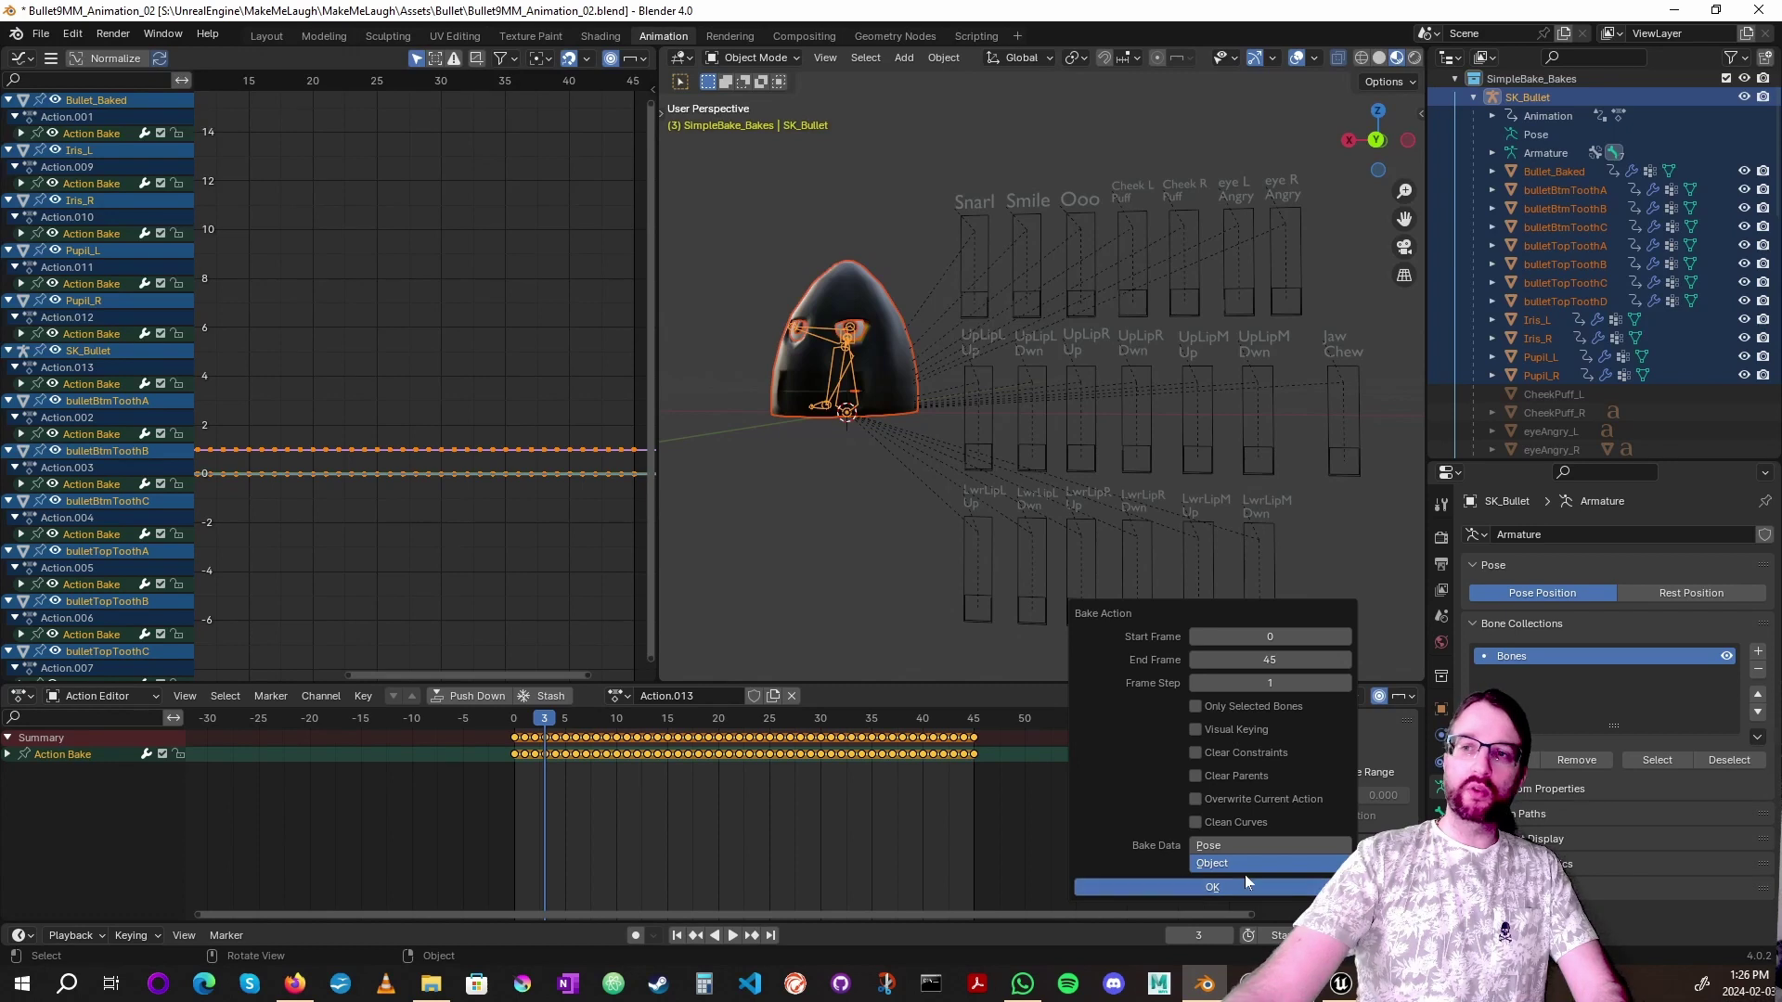
{"action": "left_click", "coordinate": [1225, 886]}
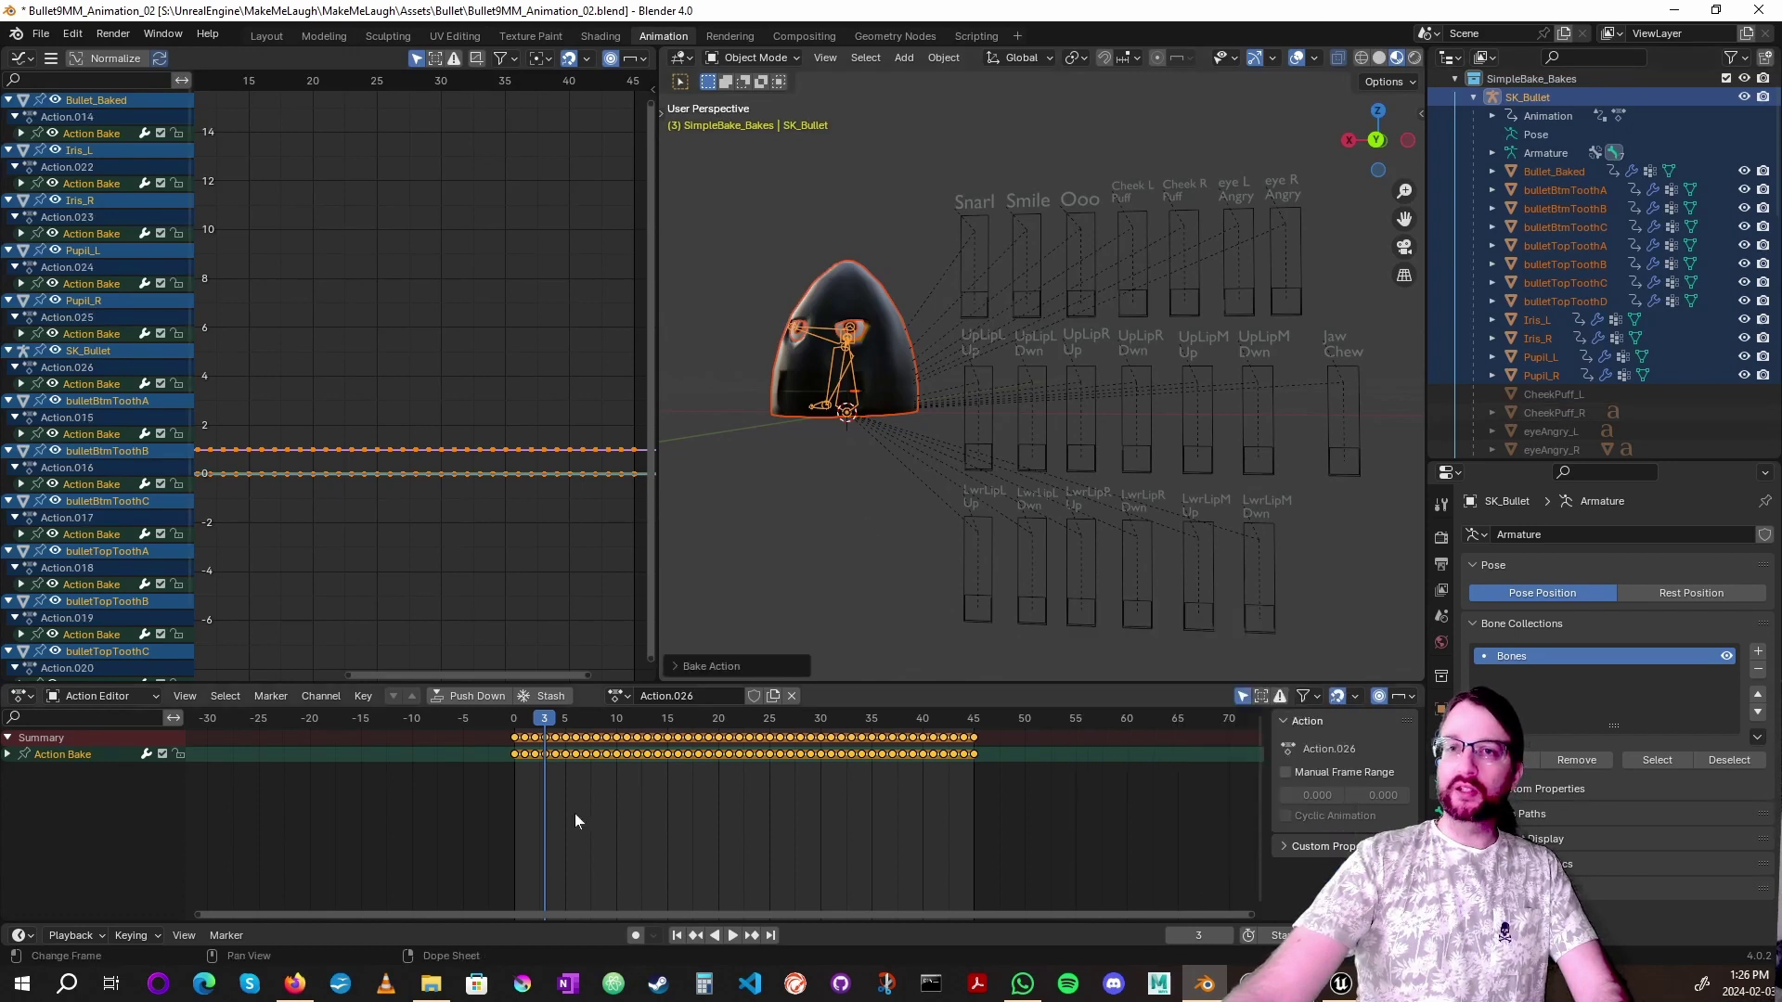
Step: Scrub and play Bullet_Baked's newly baked animation, and check the Smile control
{"action": "left_click", "coordinate": [836, 297]}
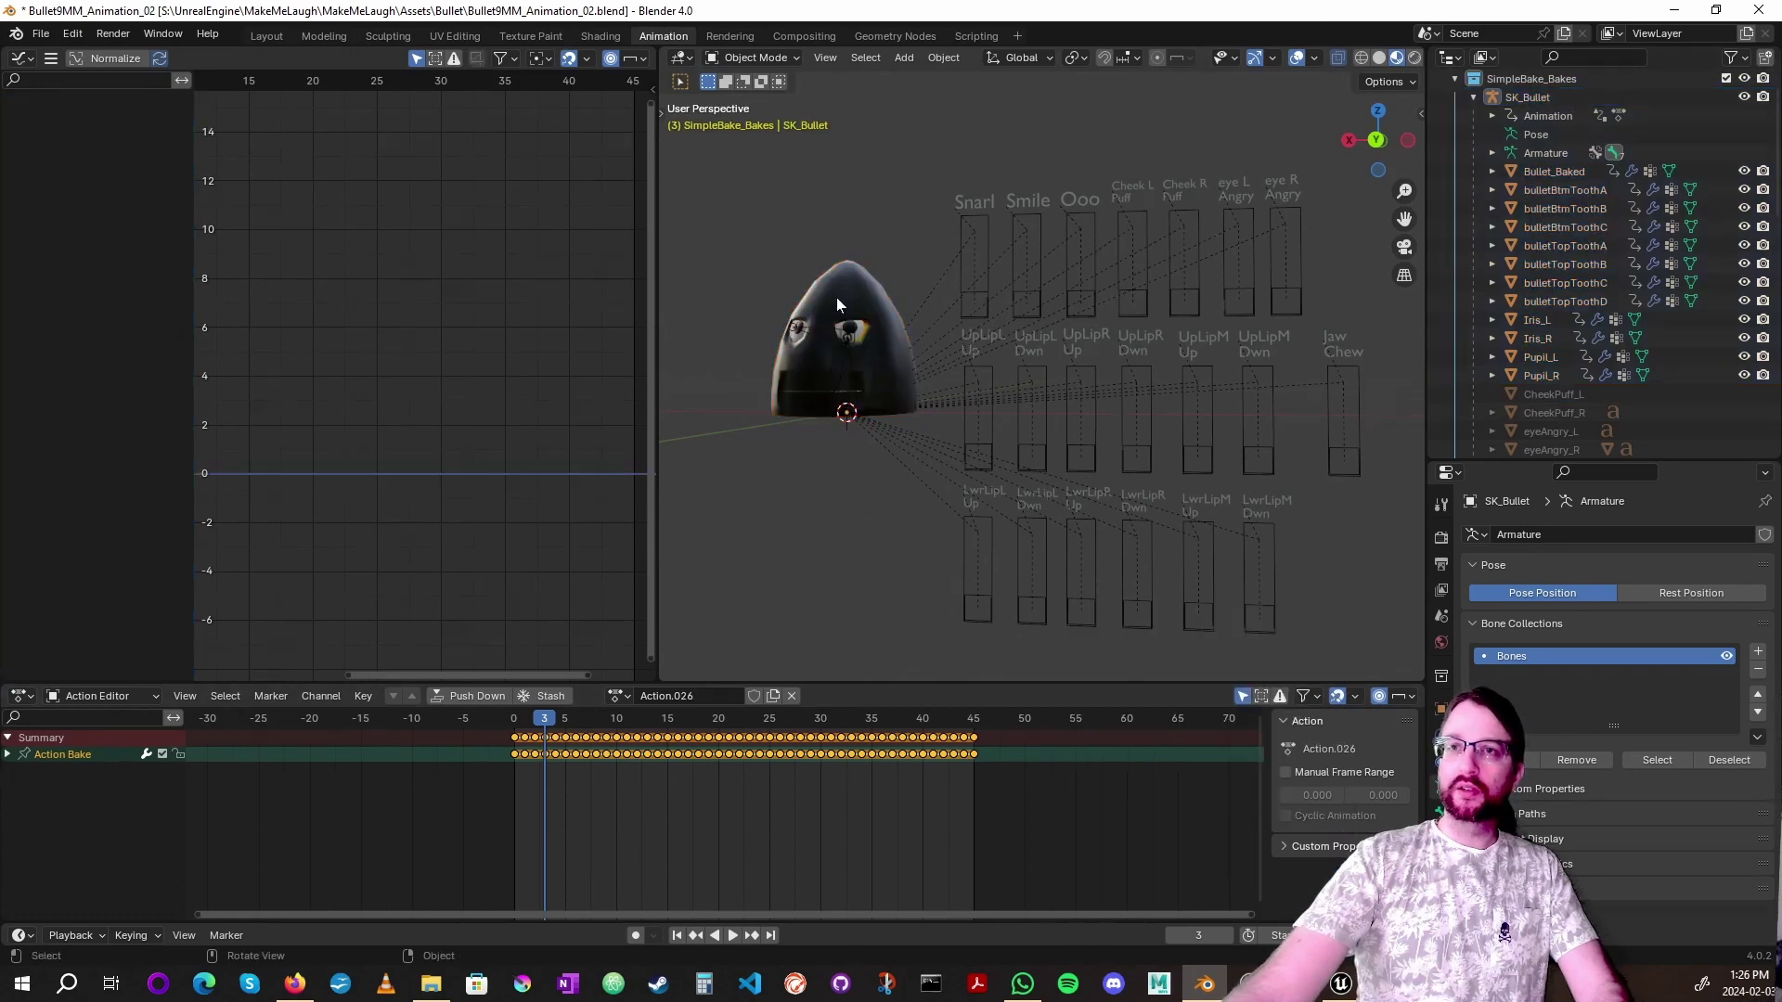
{"action": "scroll", "coordinate": [1644, 753], "scroll_direction": "down", "scroll_amount": 5}
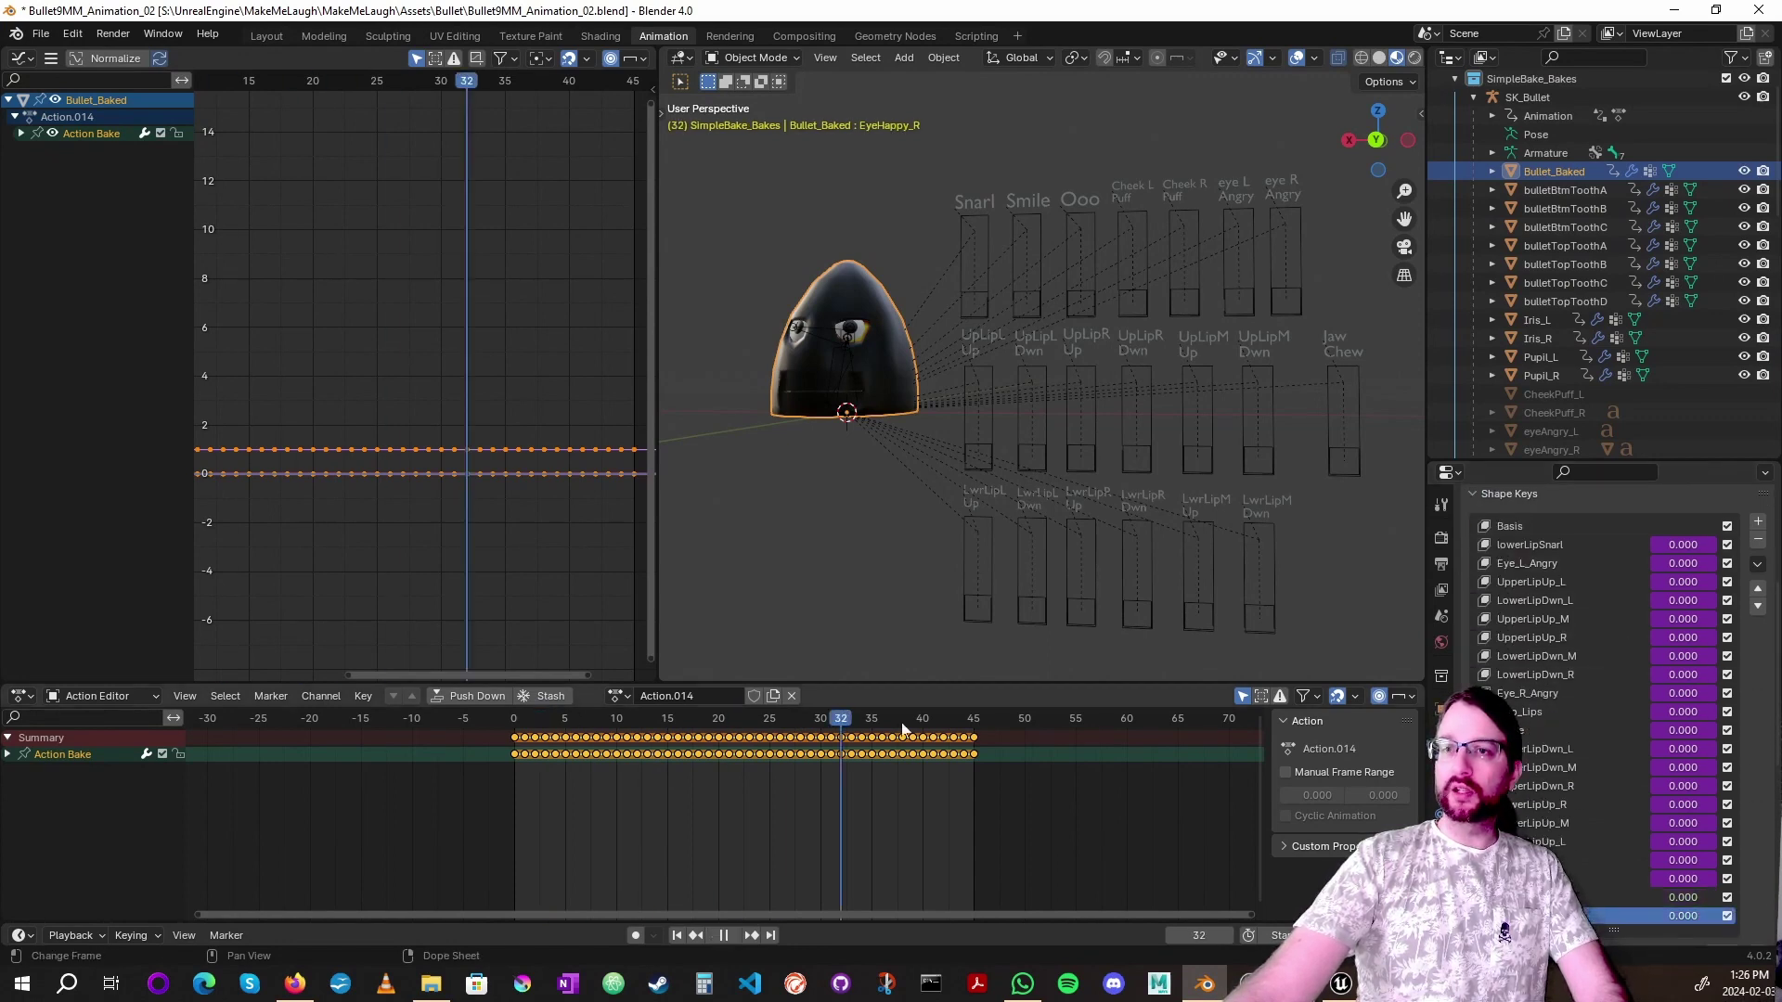
{"action": "left_click_drag", "start_coordinate": [549, 727], "coordinate": [1046, 726]}
{"action": "key", "text": "space"}
{"action": "mouse_move", "coordinate": [890, 755]}
{"action": "left_mouse_down"}
{"action": "mouse_move", "coordinate": [739, 750]}
{"action": "mouse_move", "coordinate": [1022, 737]}
{"action": "mouse_move", "coordinate": [756, 745]}
{"action": "mouse_move", "coordinate": [985, 739]}
{"action": "left_mouse_up"}
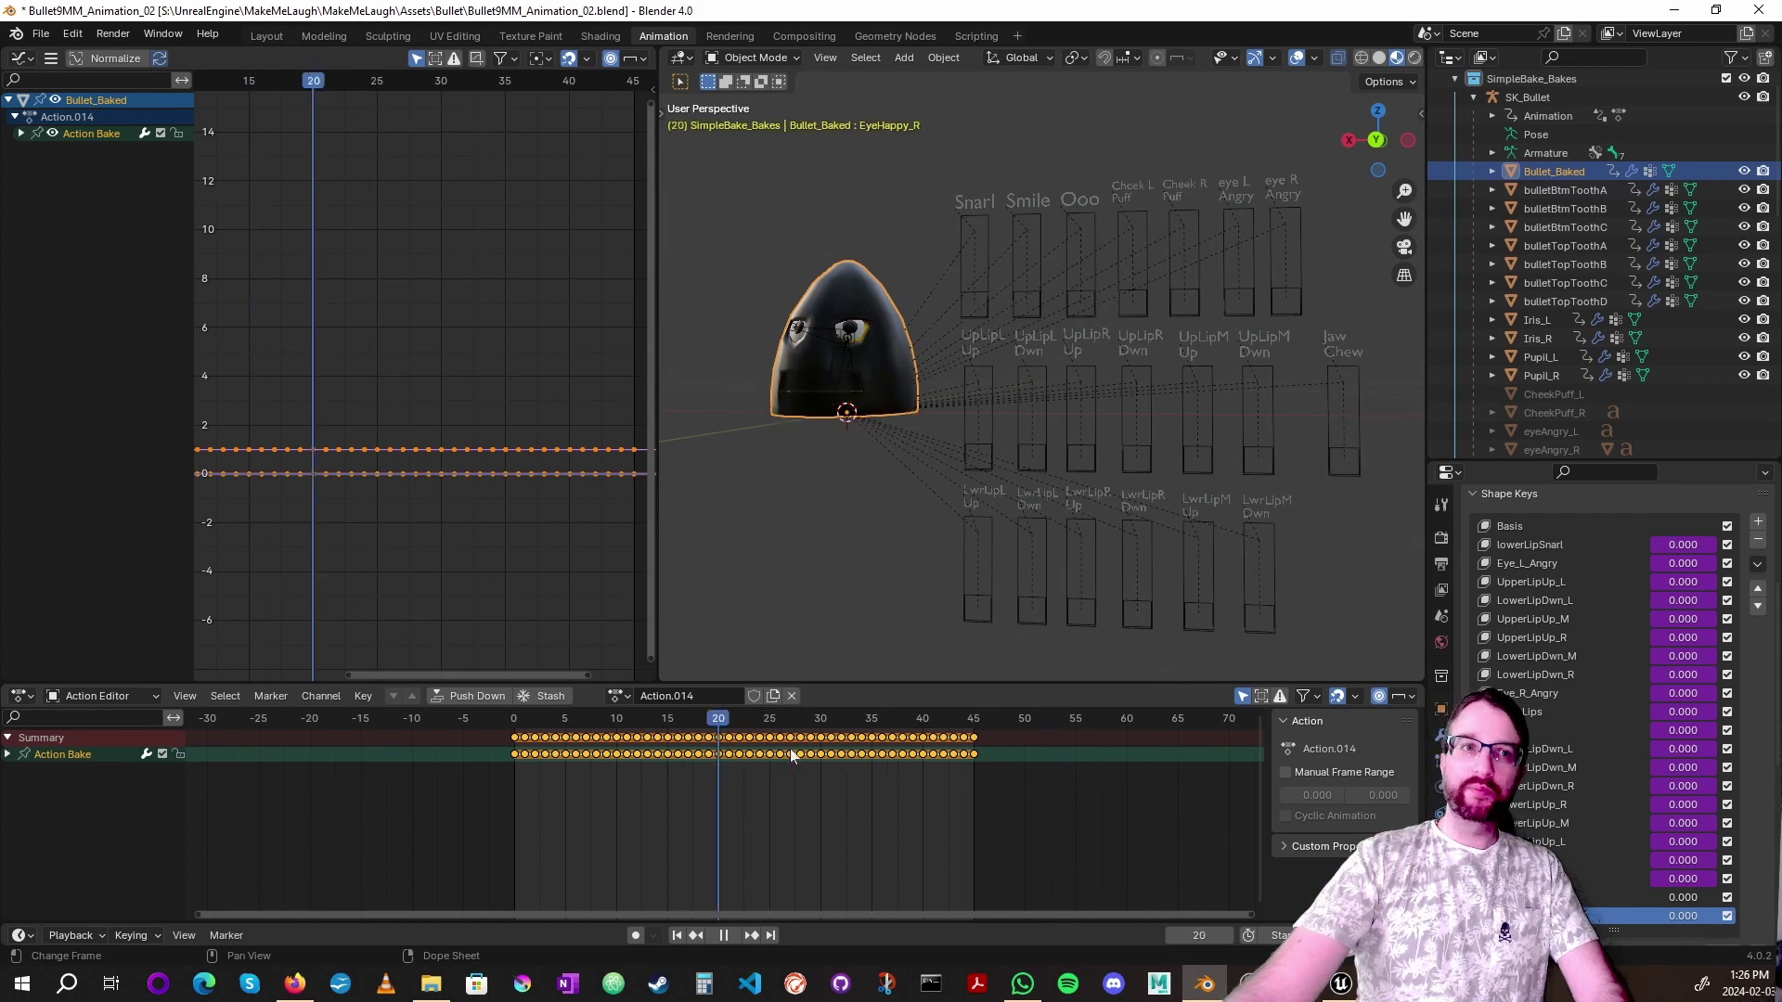
{"action": "key", "text": "space"}
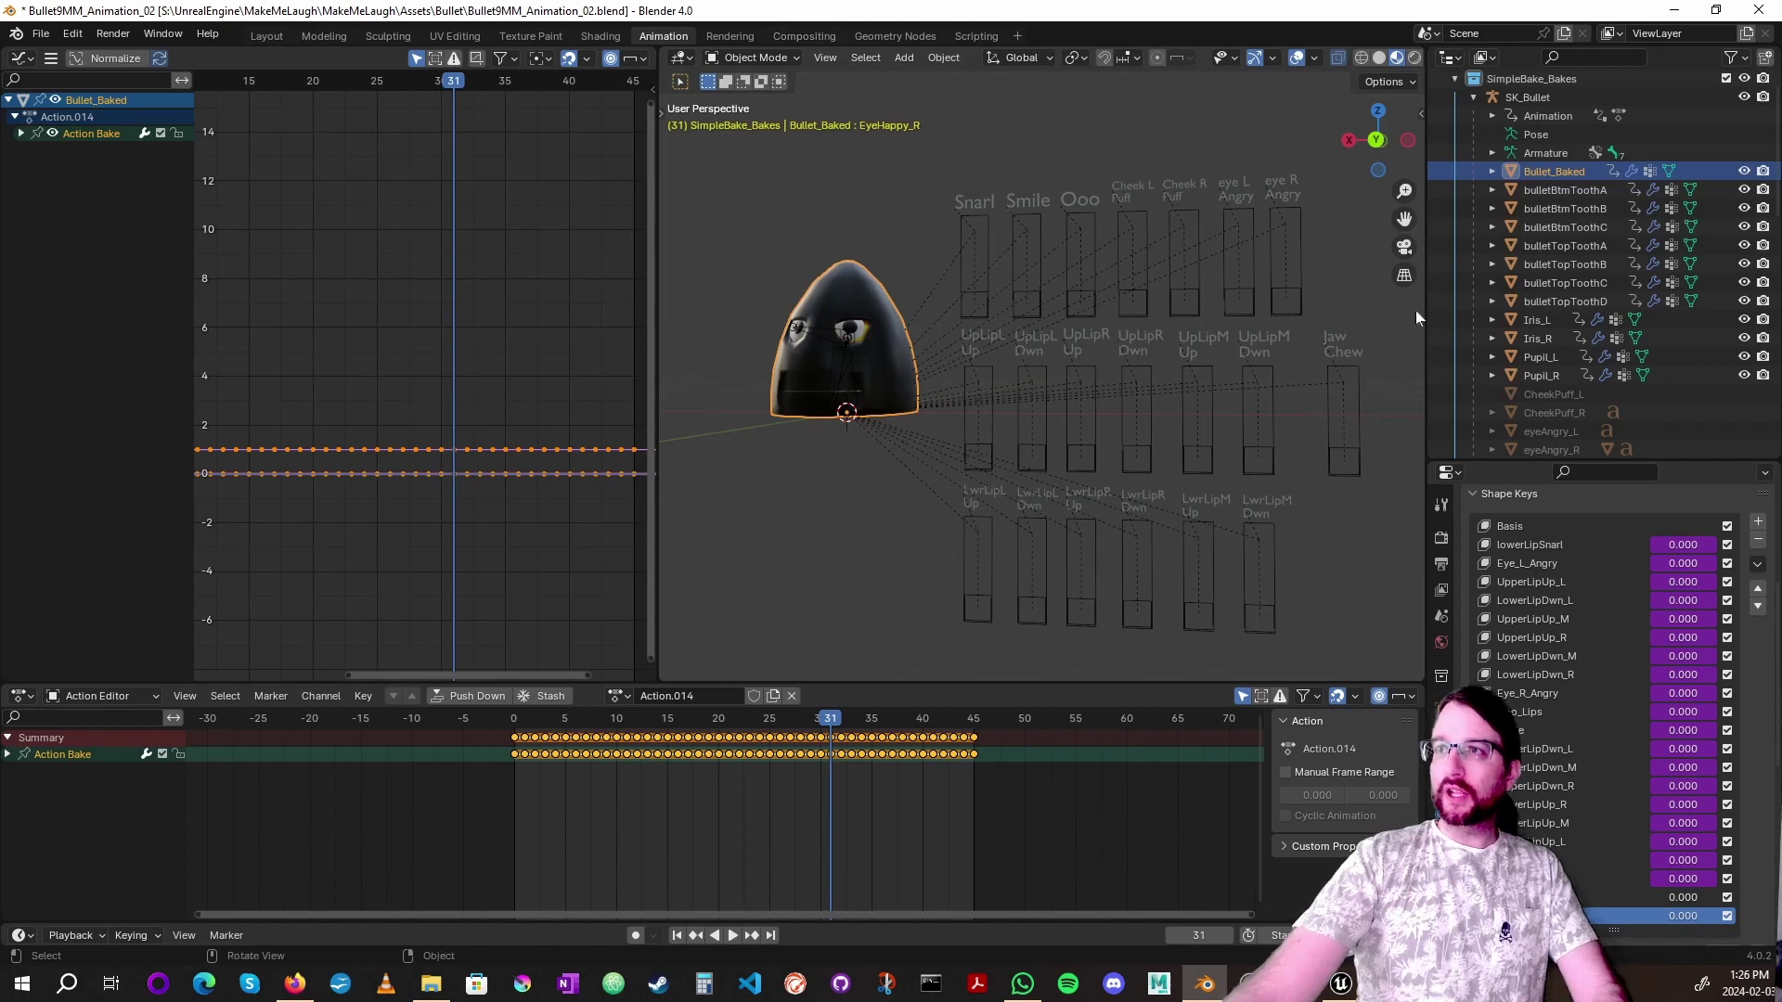
{"action": "left_click", "coordinate": [1029, 301]}
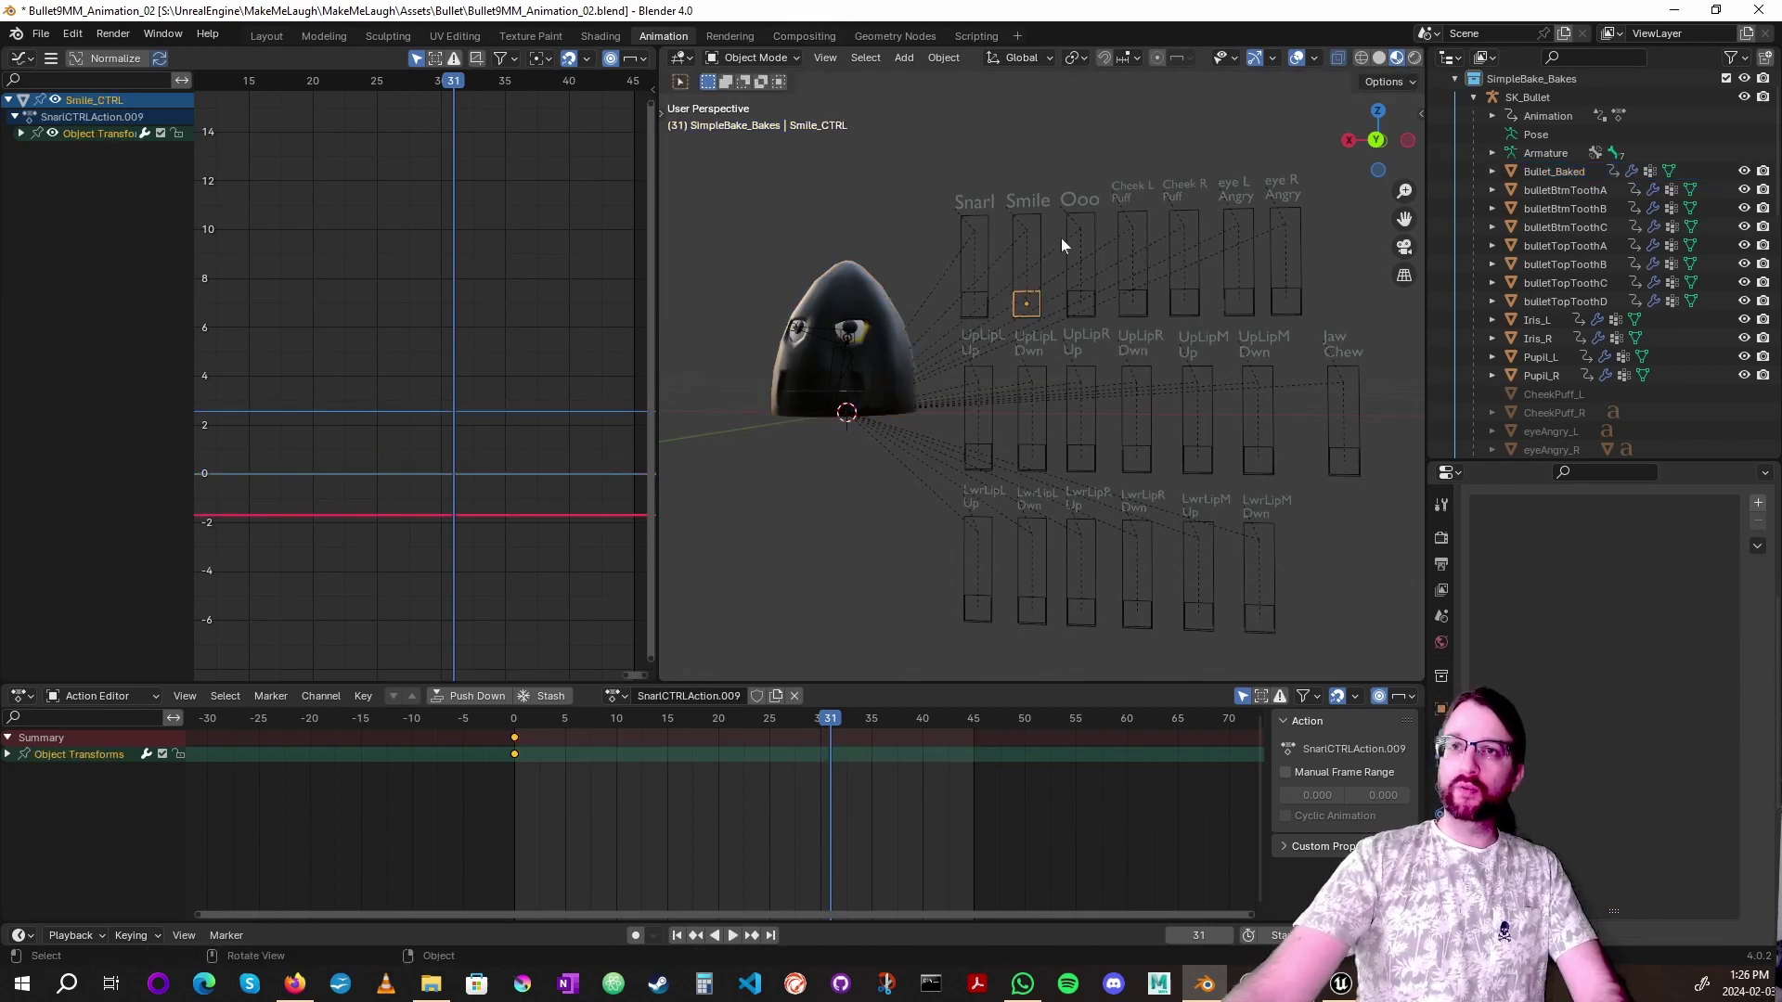
{"action": "left_click", "coordinate": [862, 358]}
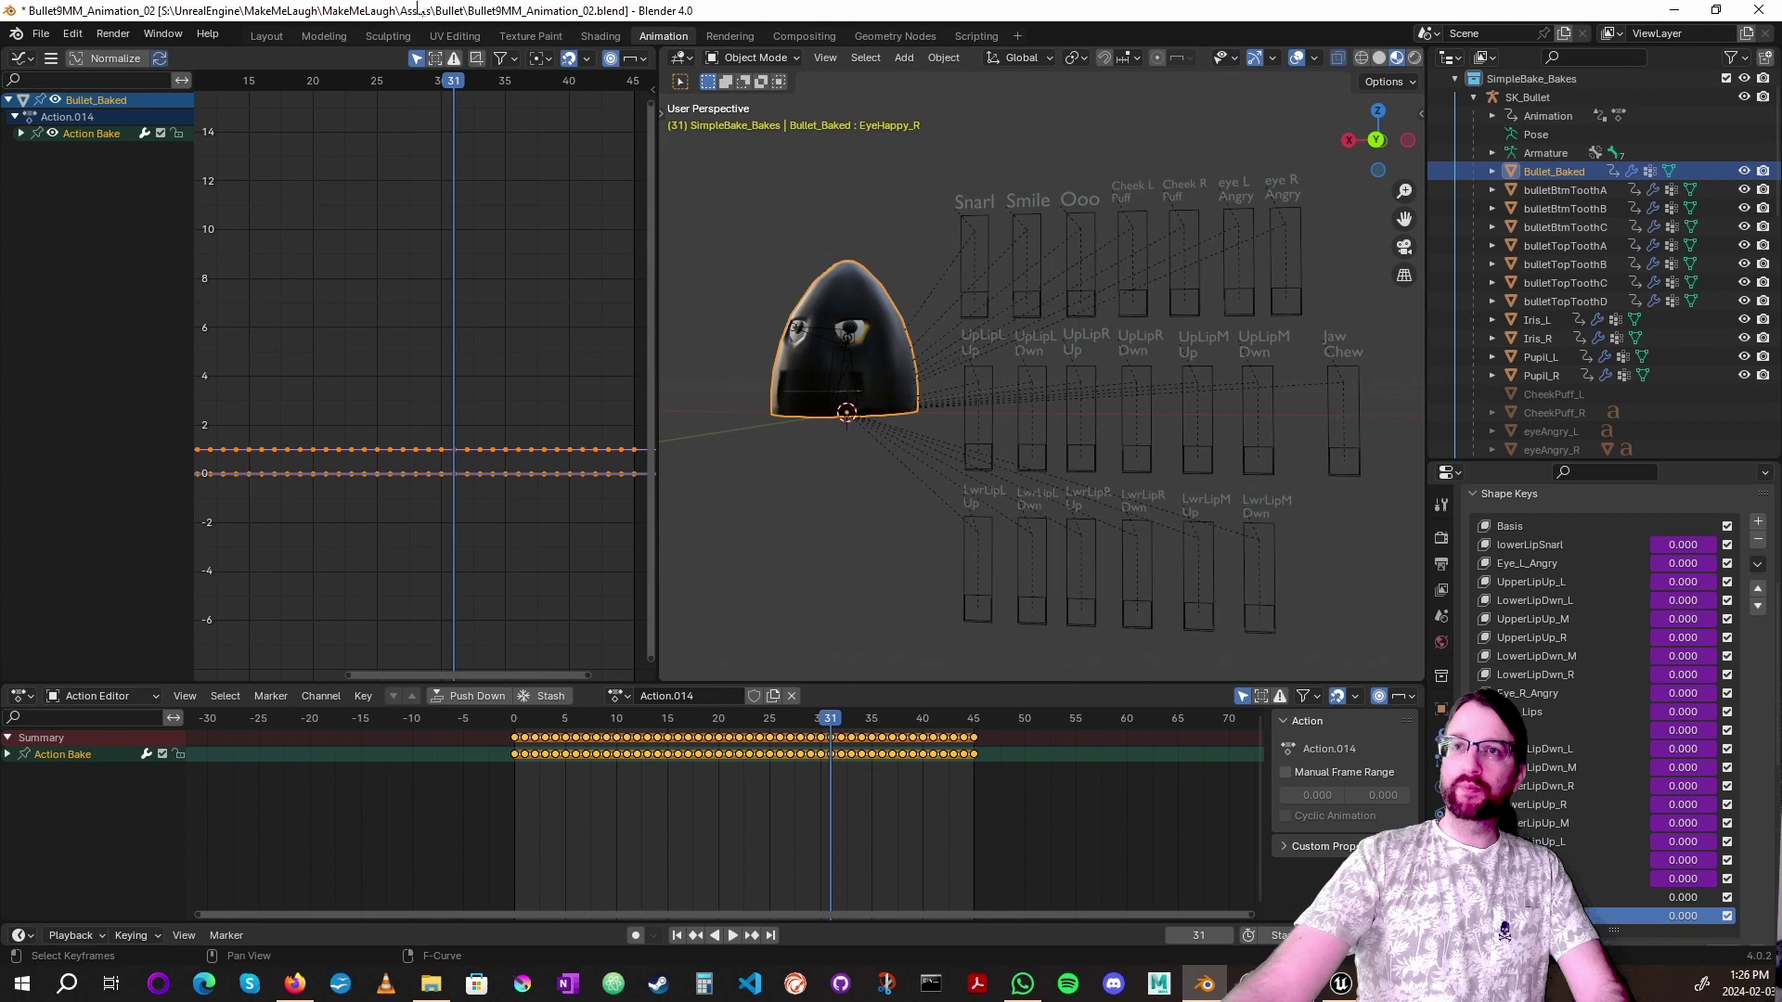
Step: Select the SK_Bullet armature and extend the selection through Pupil_R
{"action": "left_click", "coordinate": [939, 55]}
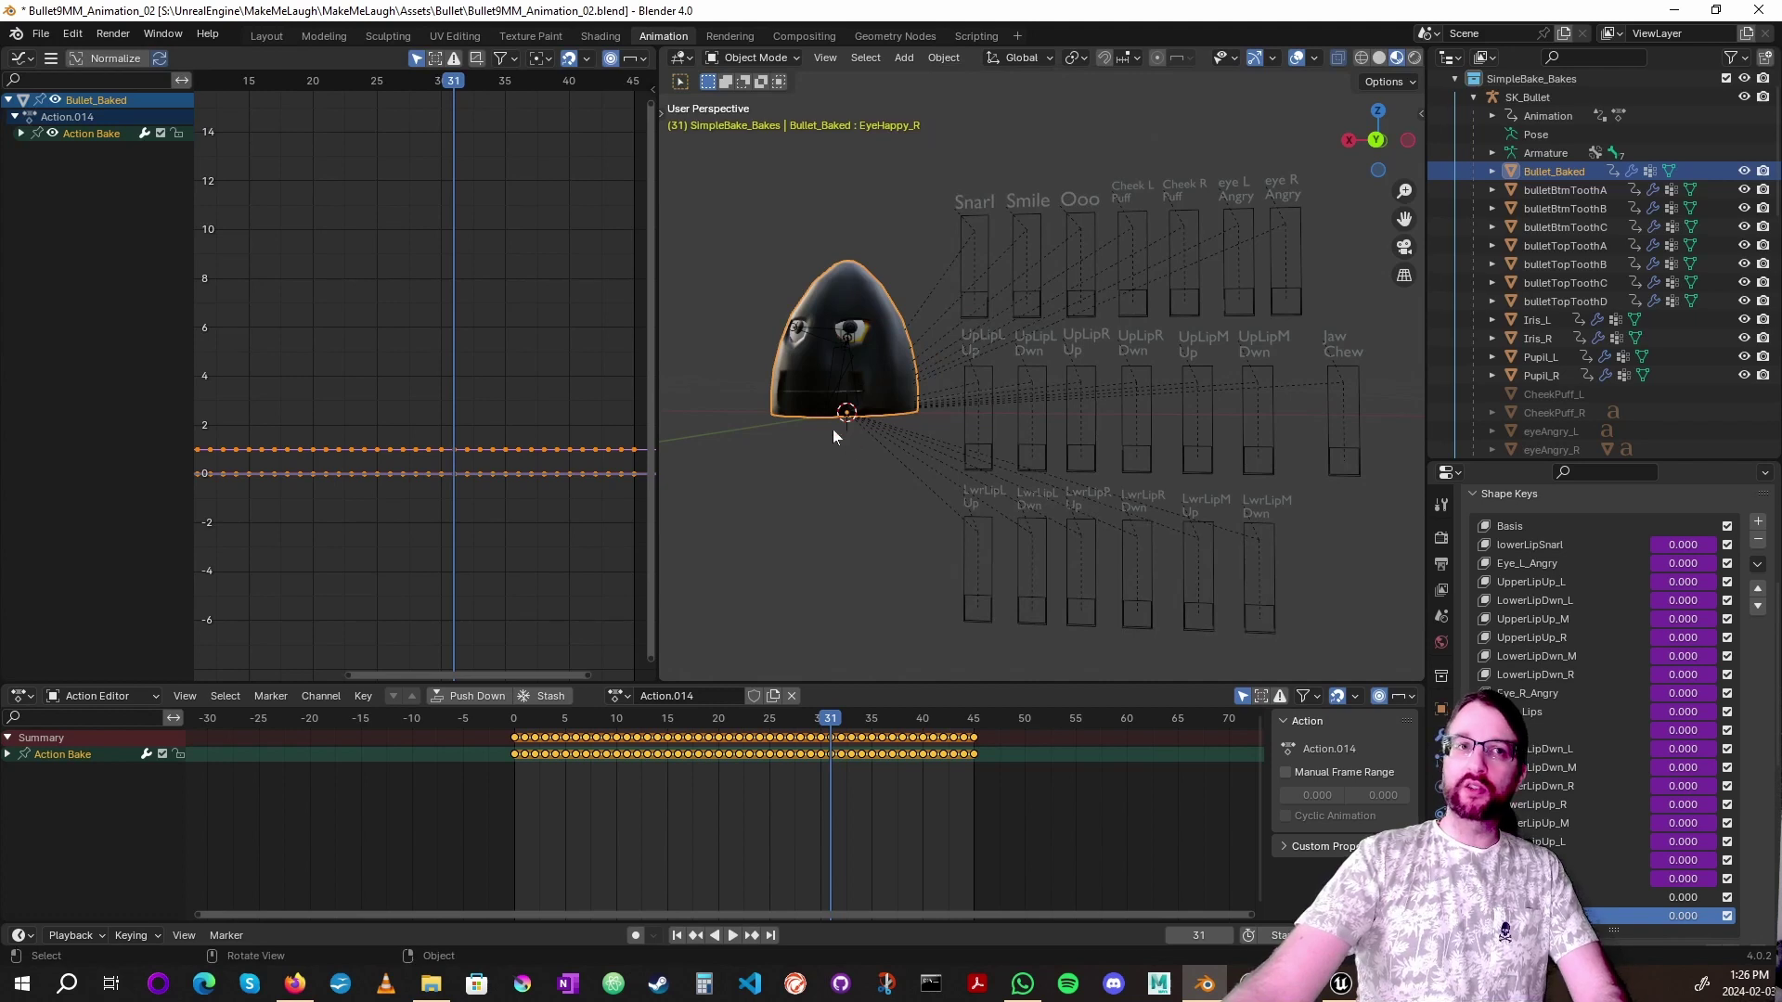
{"action": "left_click", "coordinate": [1531, 99]}
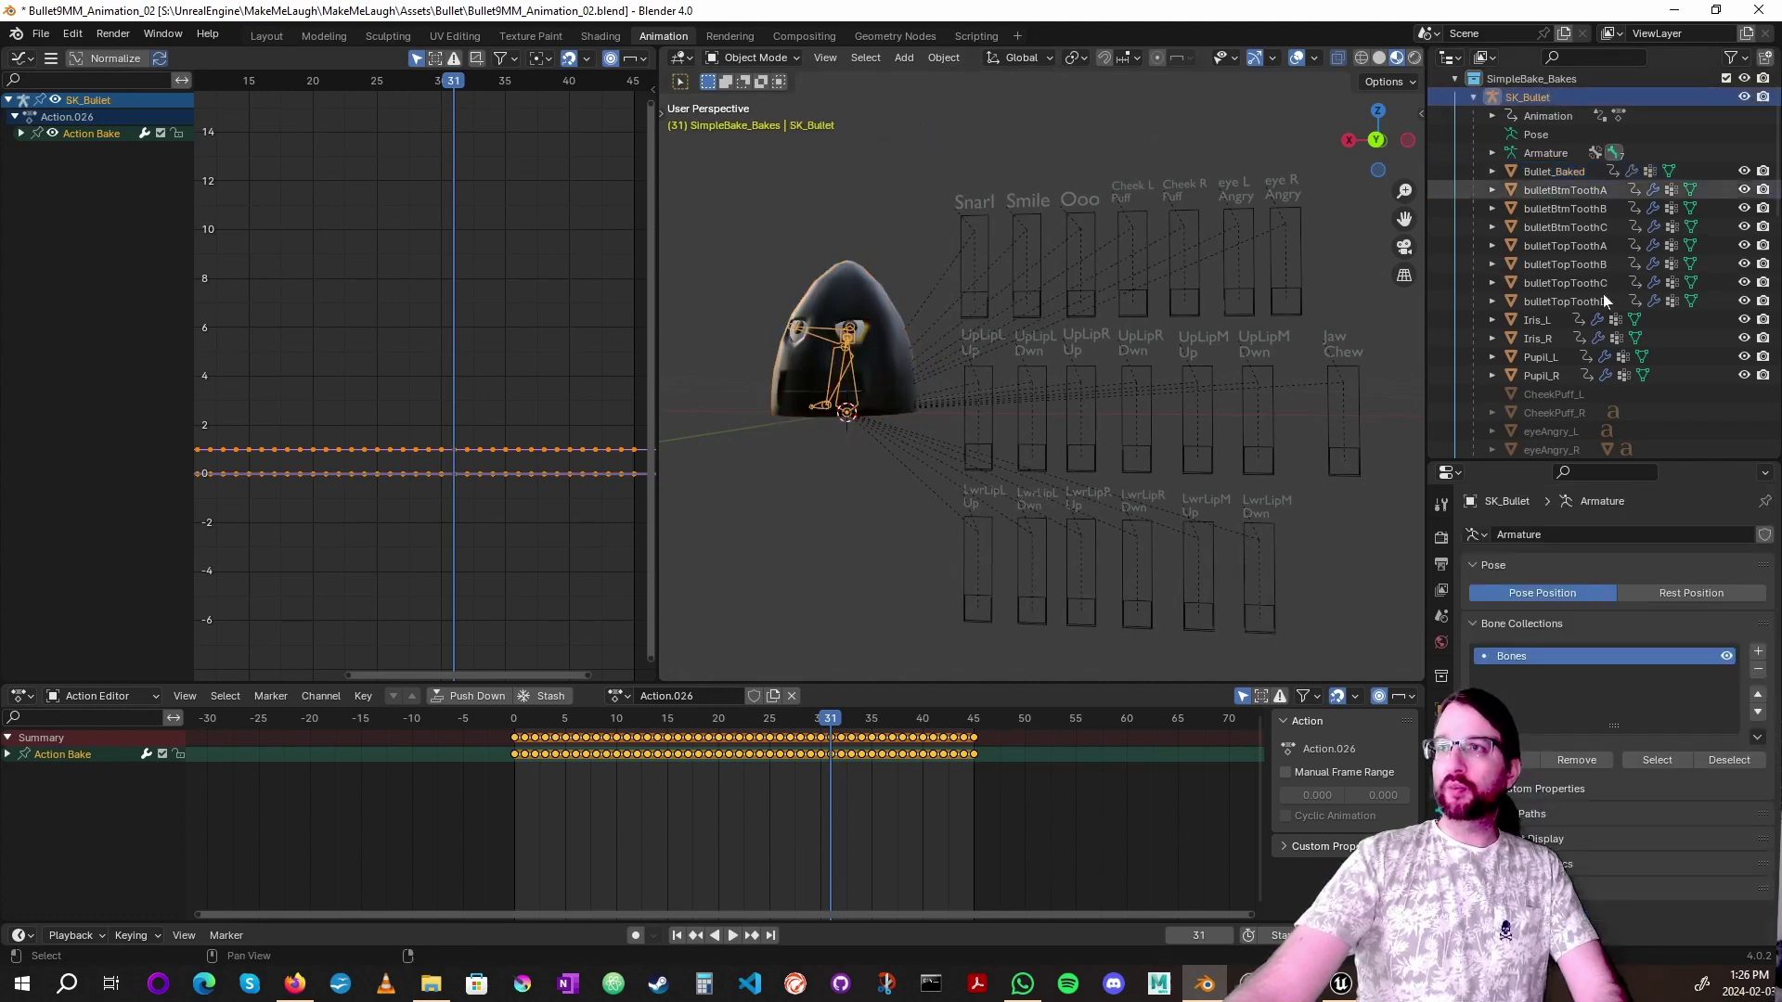
{"action": "left_click", "coordinate": [1562, 376], "text": "shift"}
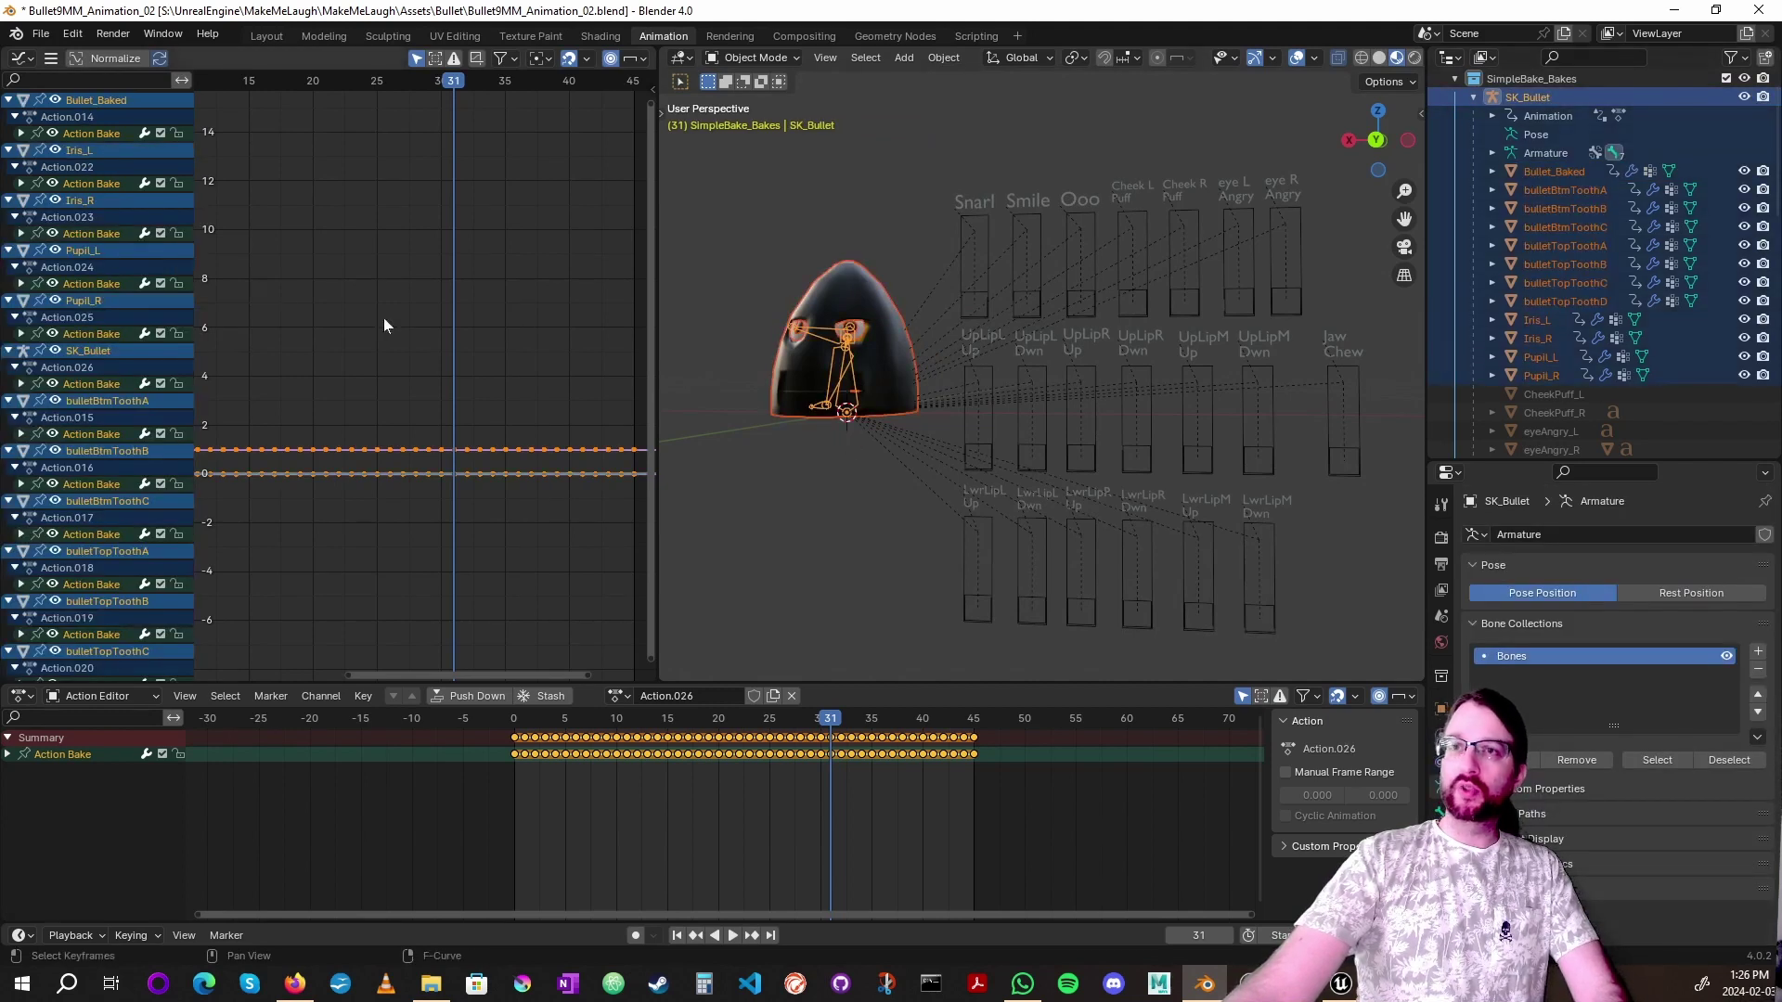
Step: Export selected Armature and Mesh objects with Bake Animation to TestAnim/Bullet9MM_Animation_02.fbx
{"action": "left_click", "coordinate": [72, 34]}
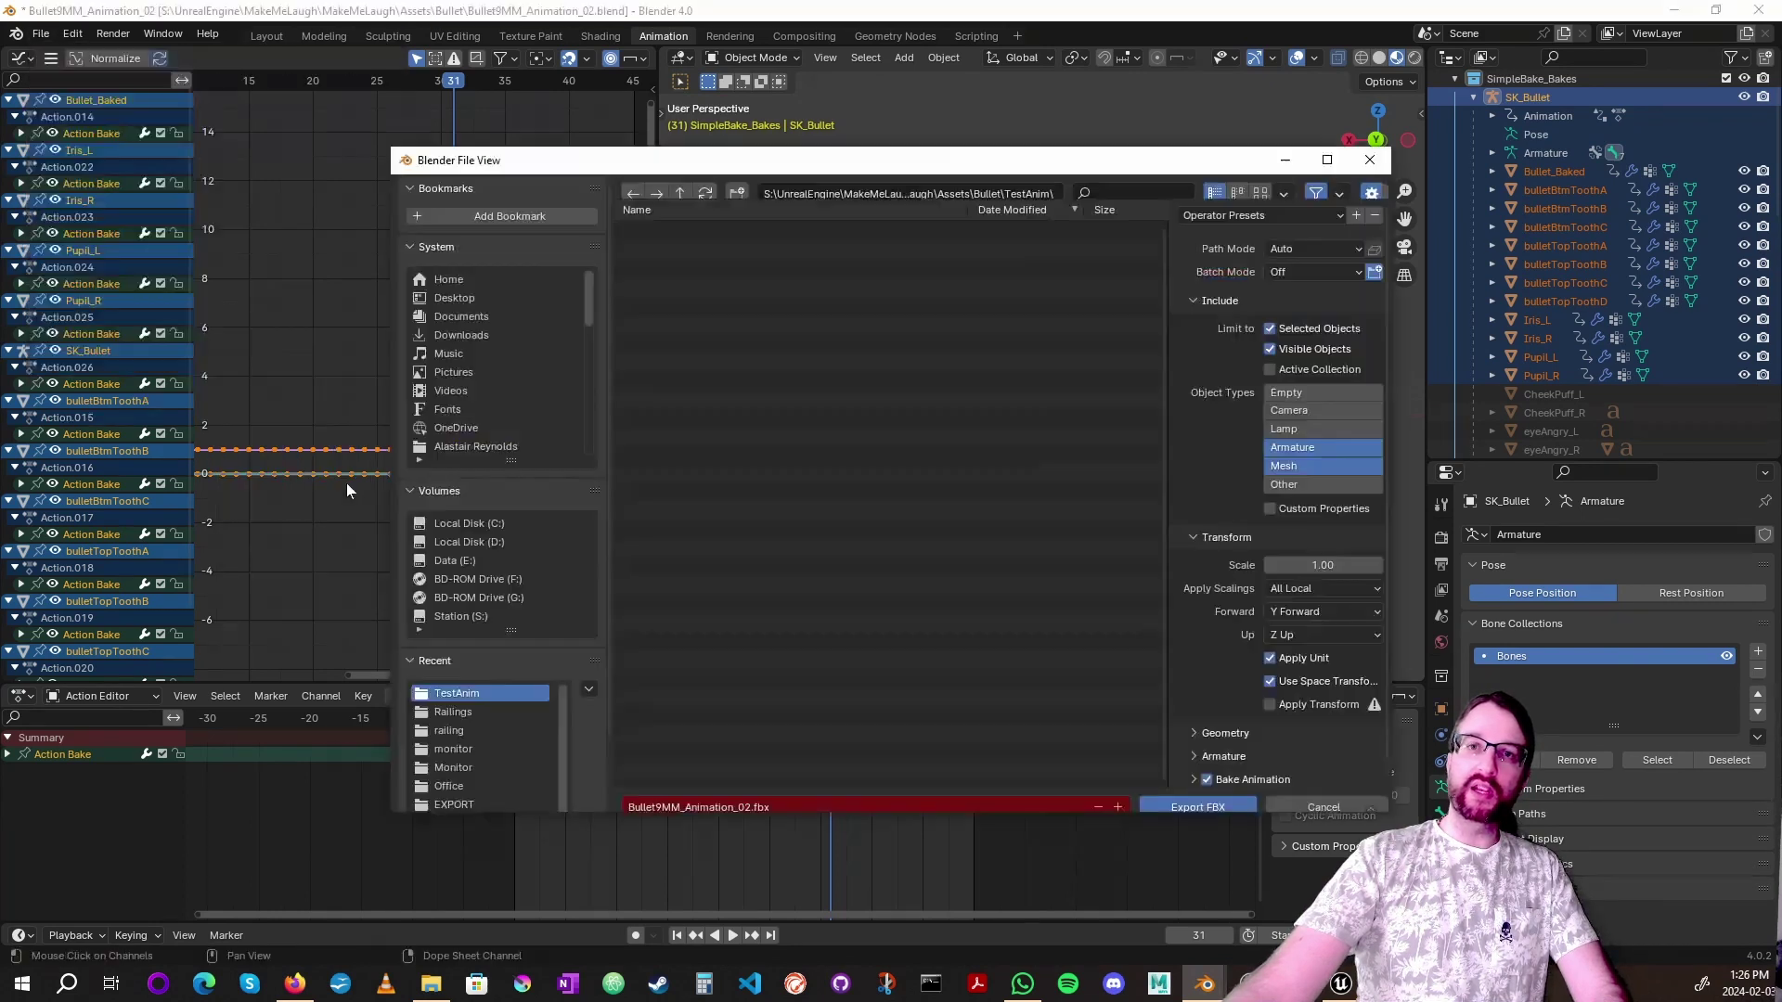
{"action": "left_click", "coordinate": [347, 483]}
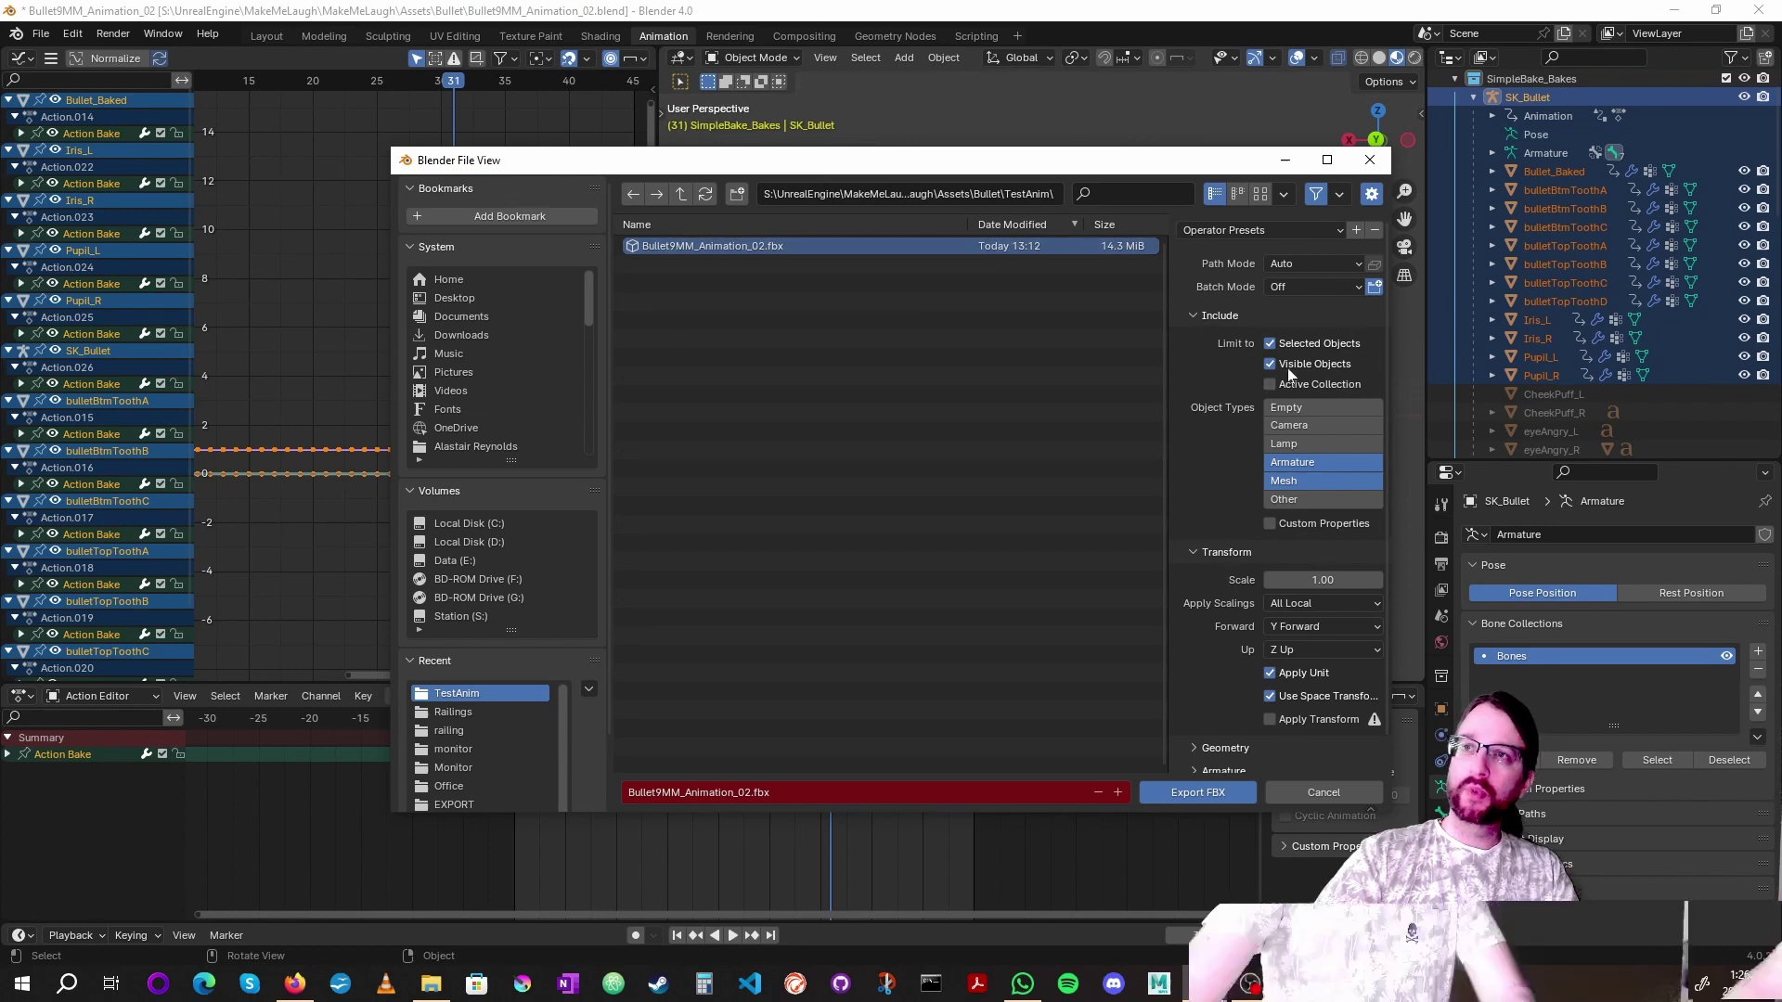
{"action": "scroll", "coordinate": [1200, 359], "scroll_direction": "down", "scroll_amount": 1}
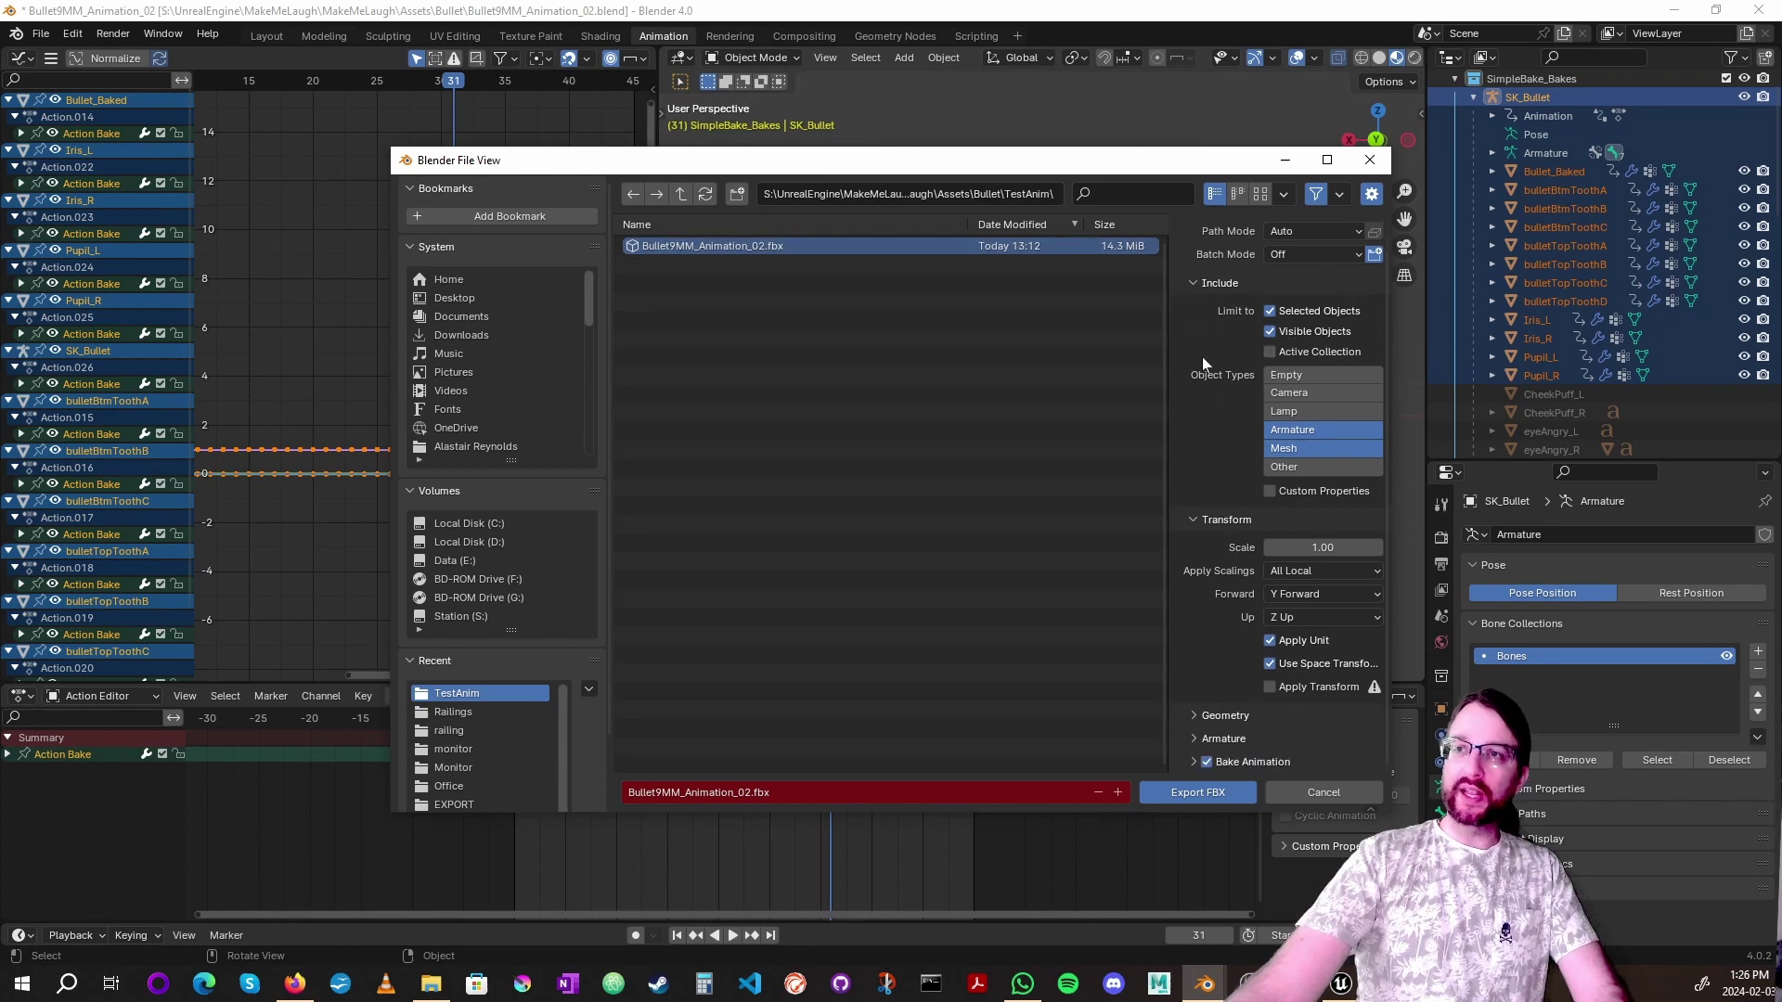
{"action": "scroll", "coordinate": [1201, 357], "scroll_direction": "up", "scroll_amount": 1}
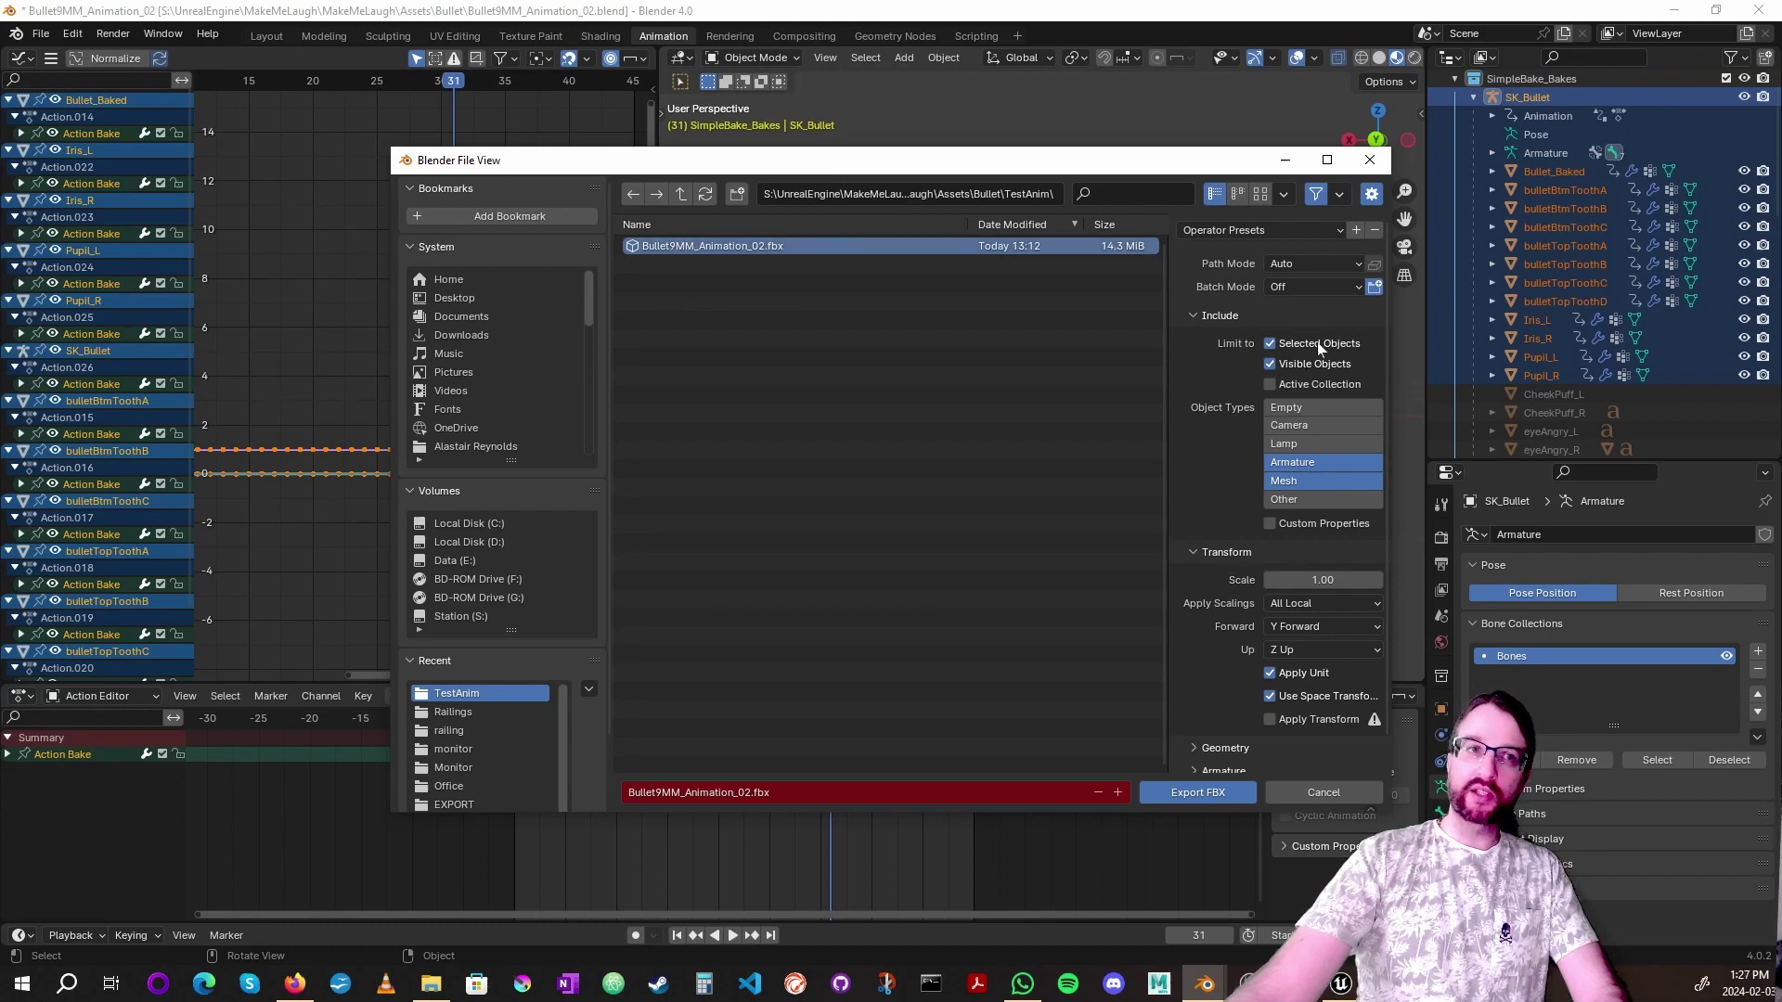
{"action": "scroll", "coordinate": [1182, 433], "scroll_direction": "down", "scroll_amount": 1}
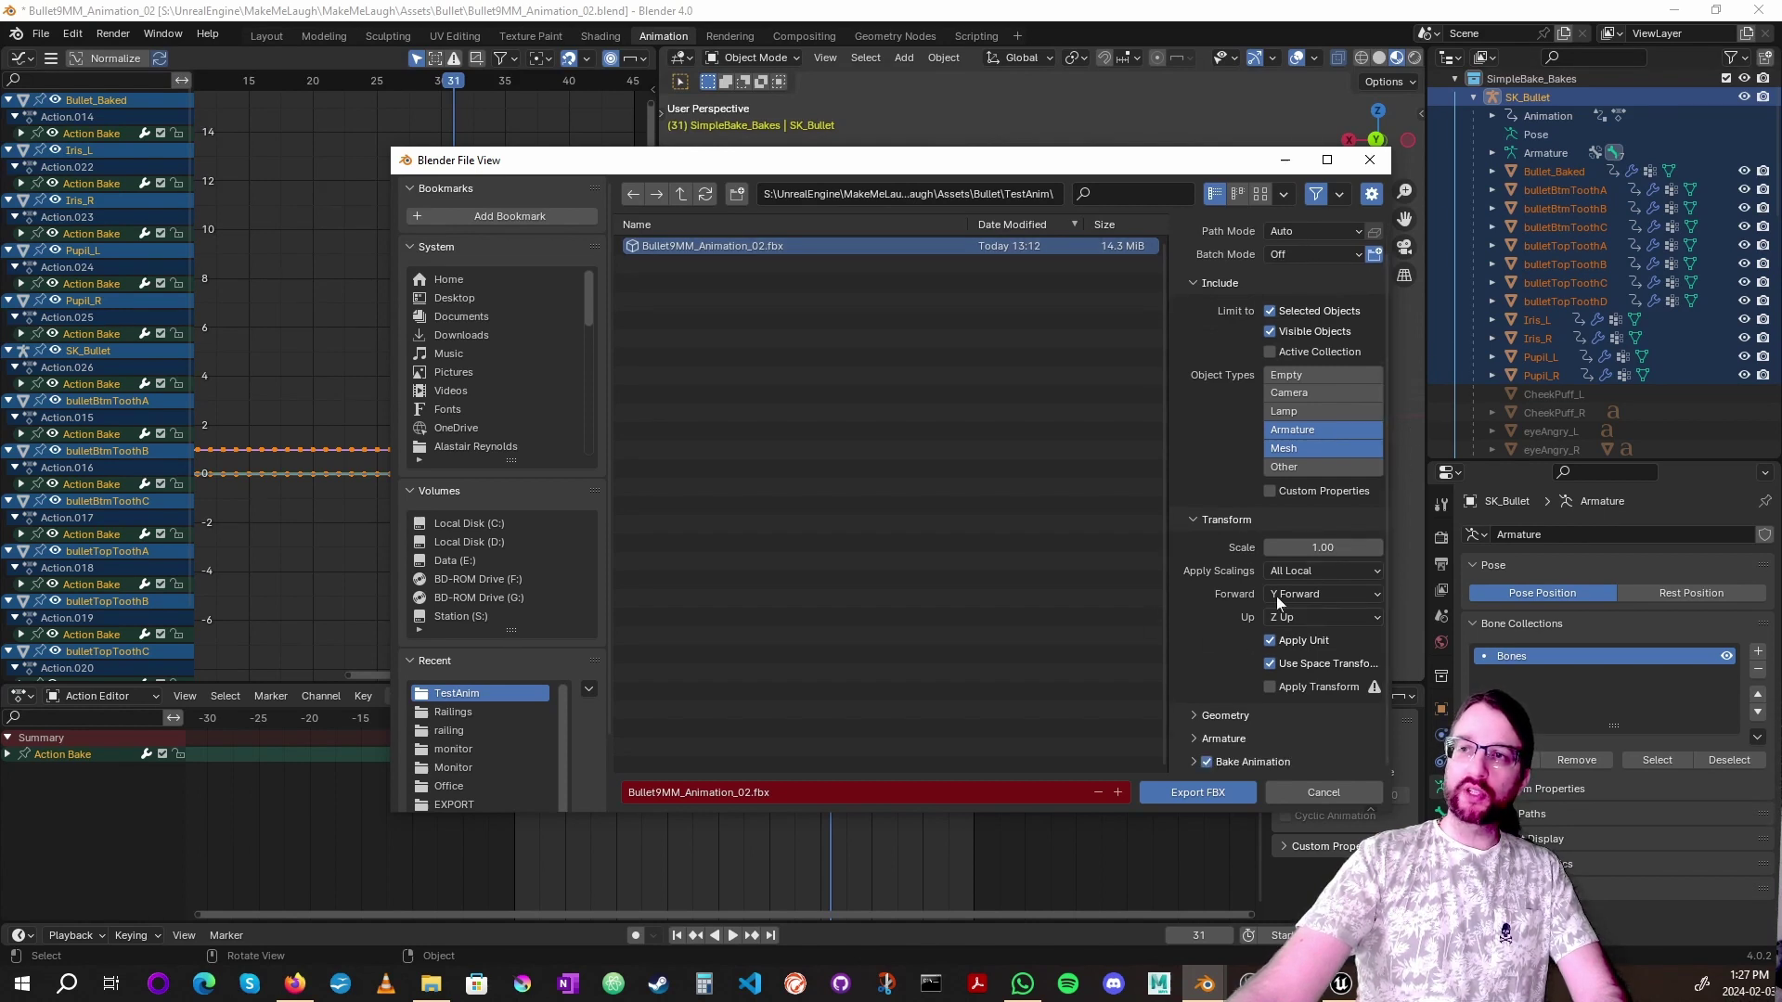
{"action": "left_click", "coordinate": [1205, 716]}
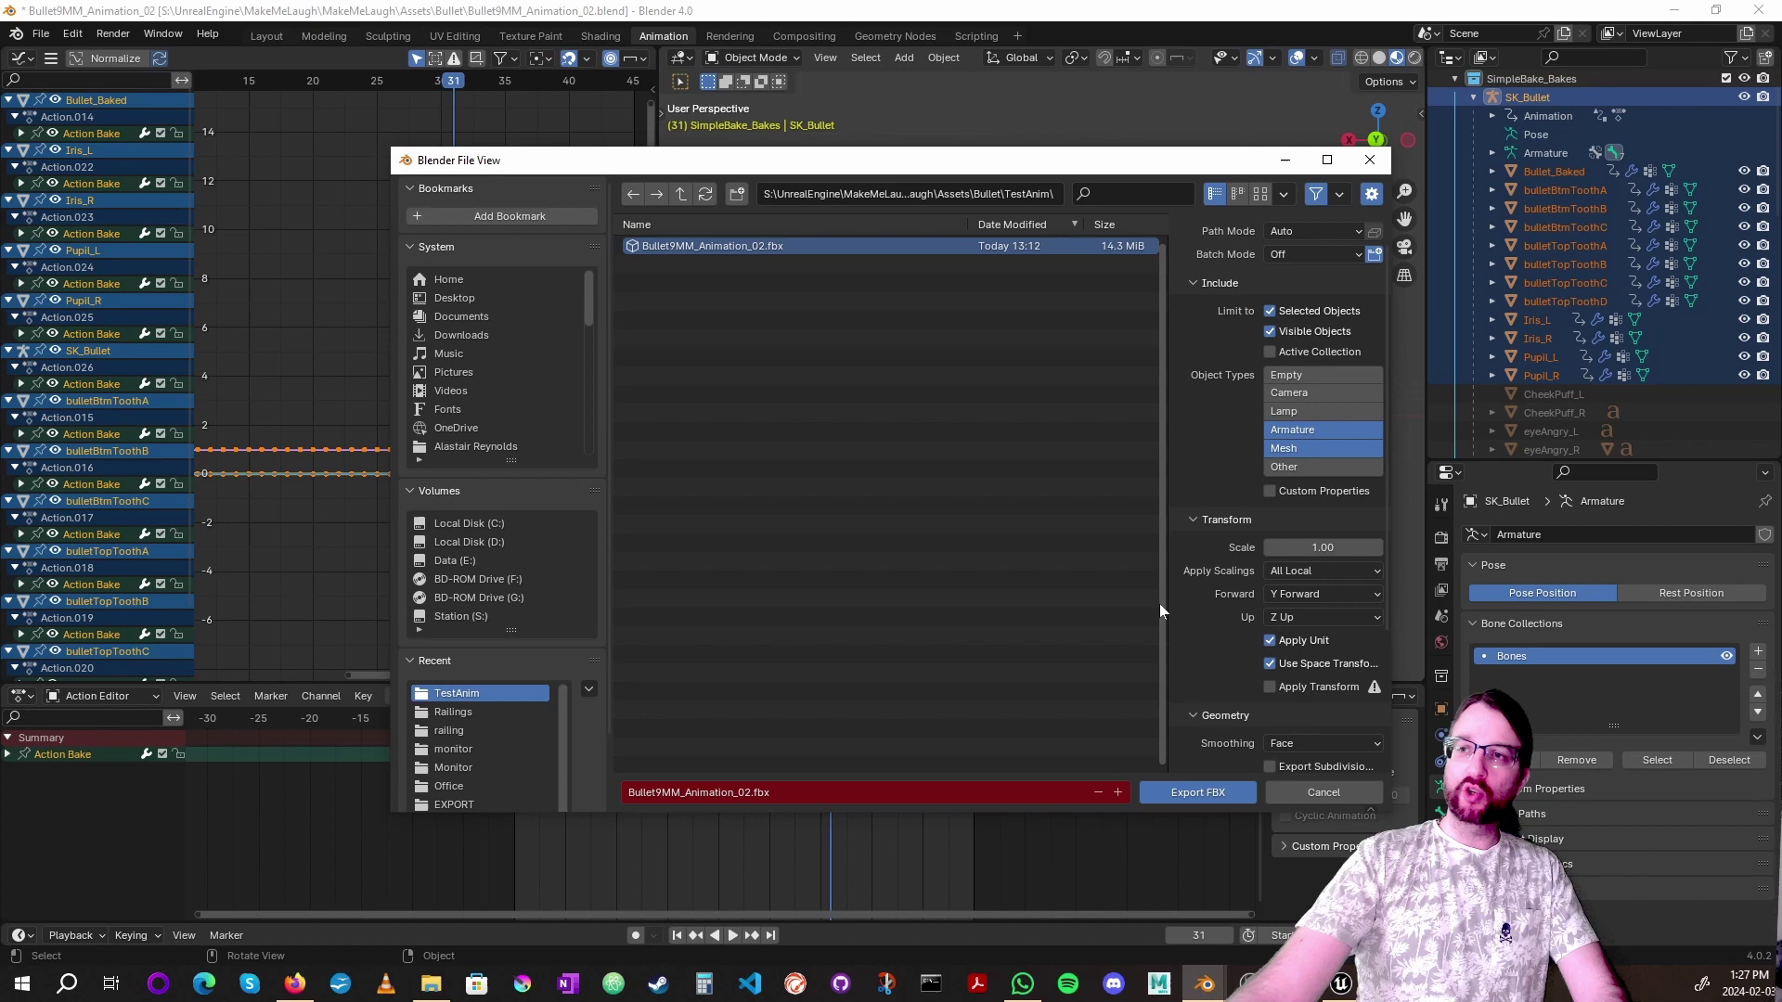
{"action": "scroll", "coordinate": [1183, 737], "scroll_direction": "down", "scroll_amount": 4}
{"action": "scroll", "coordinate": [1218, 640], "scroll_direction": "down", "scroll_amount": 1}
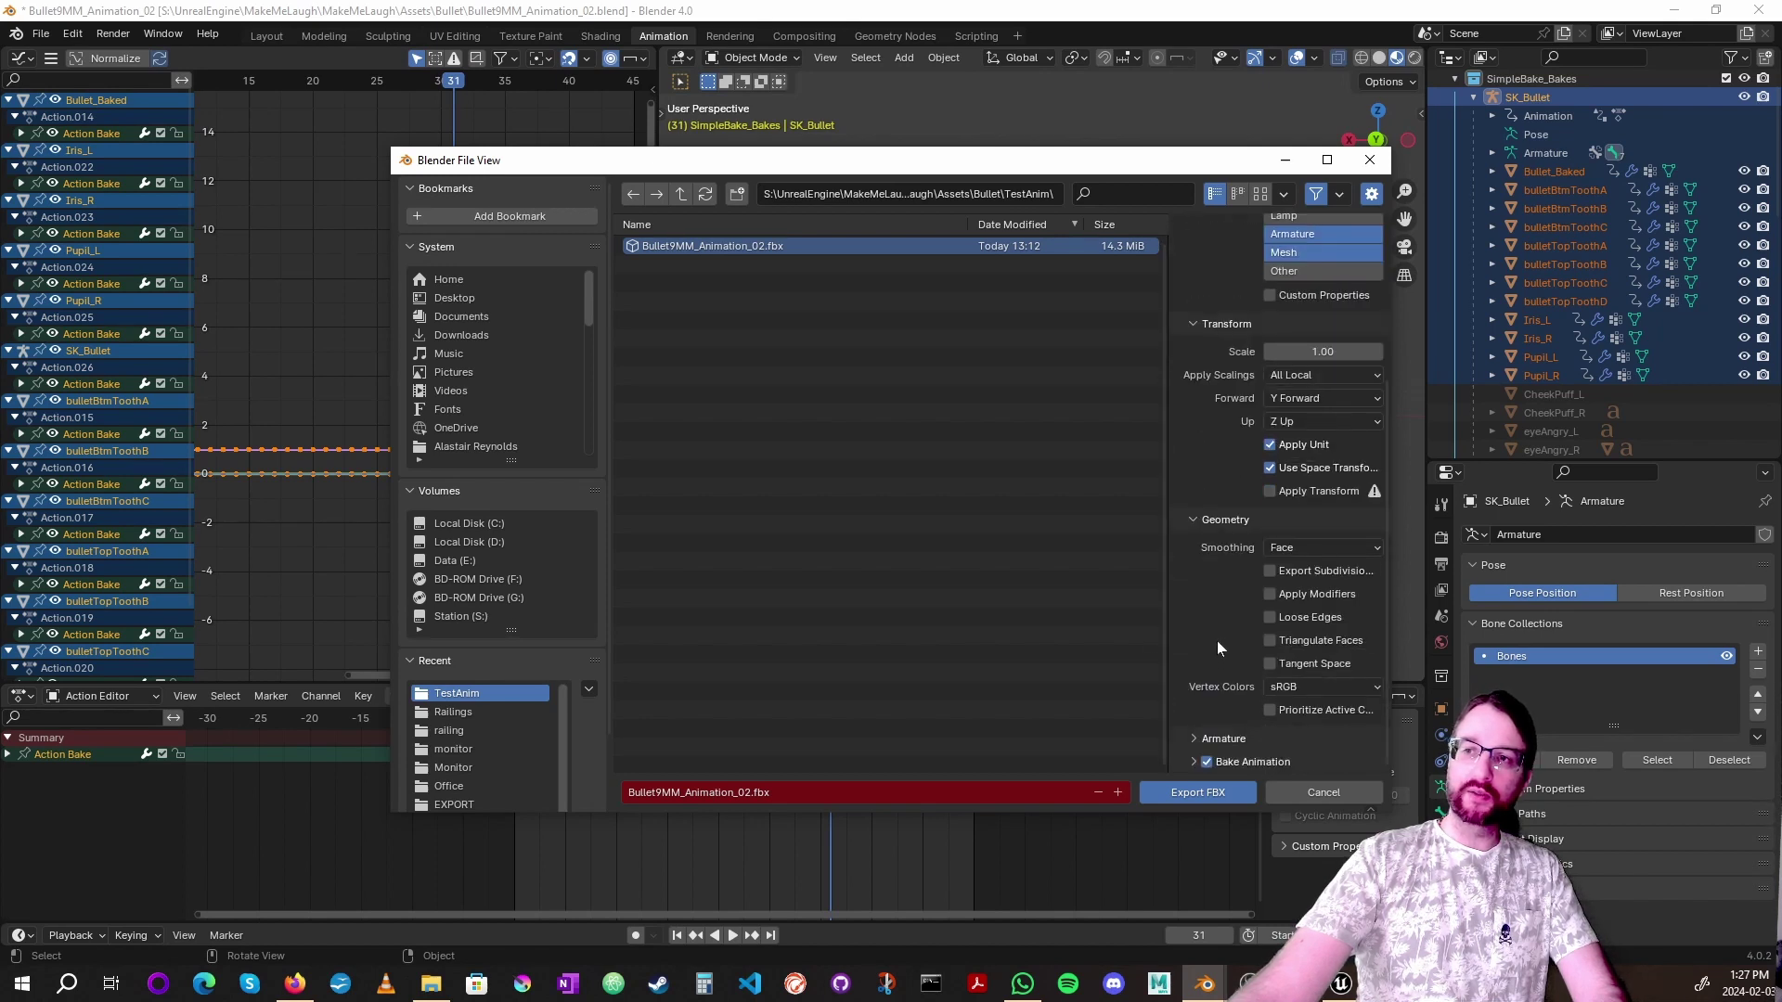
{"action": "left_click", "coordinate": [1192, 760]}
{"action": "scroll", "coordinate": [1198, 668], "scroll_direction": "down", "scroll_amount": 4}
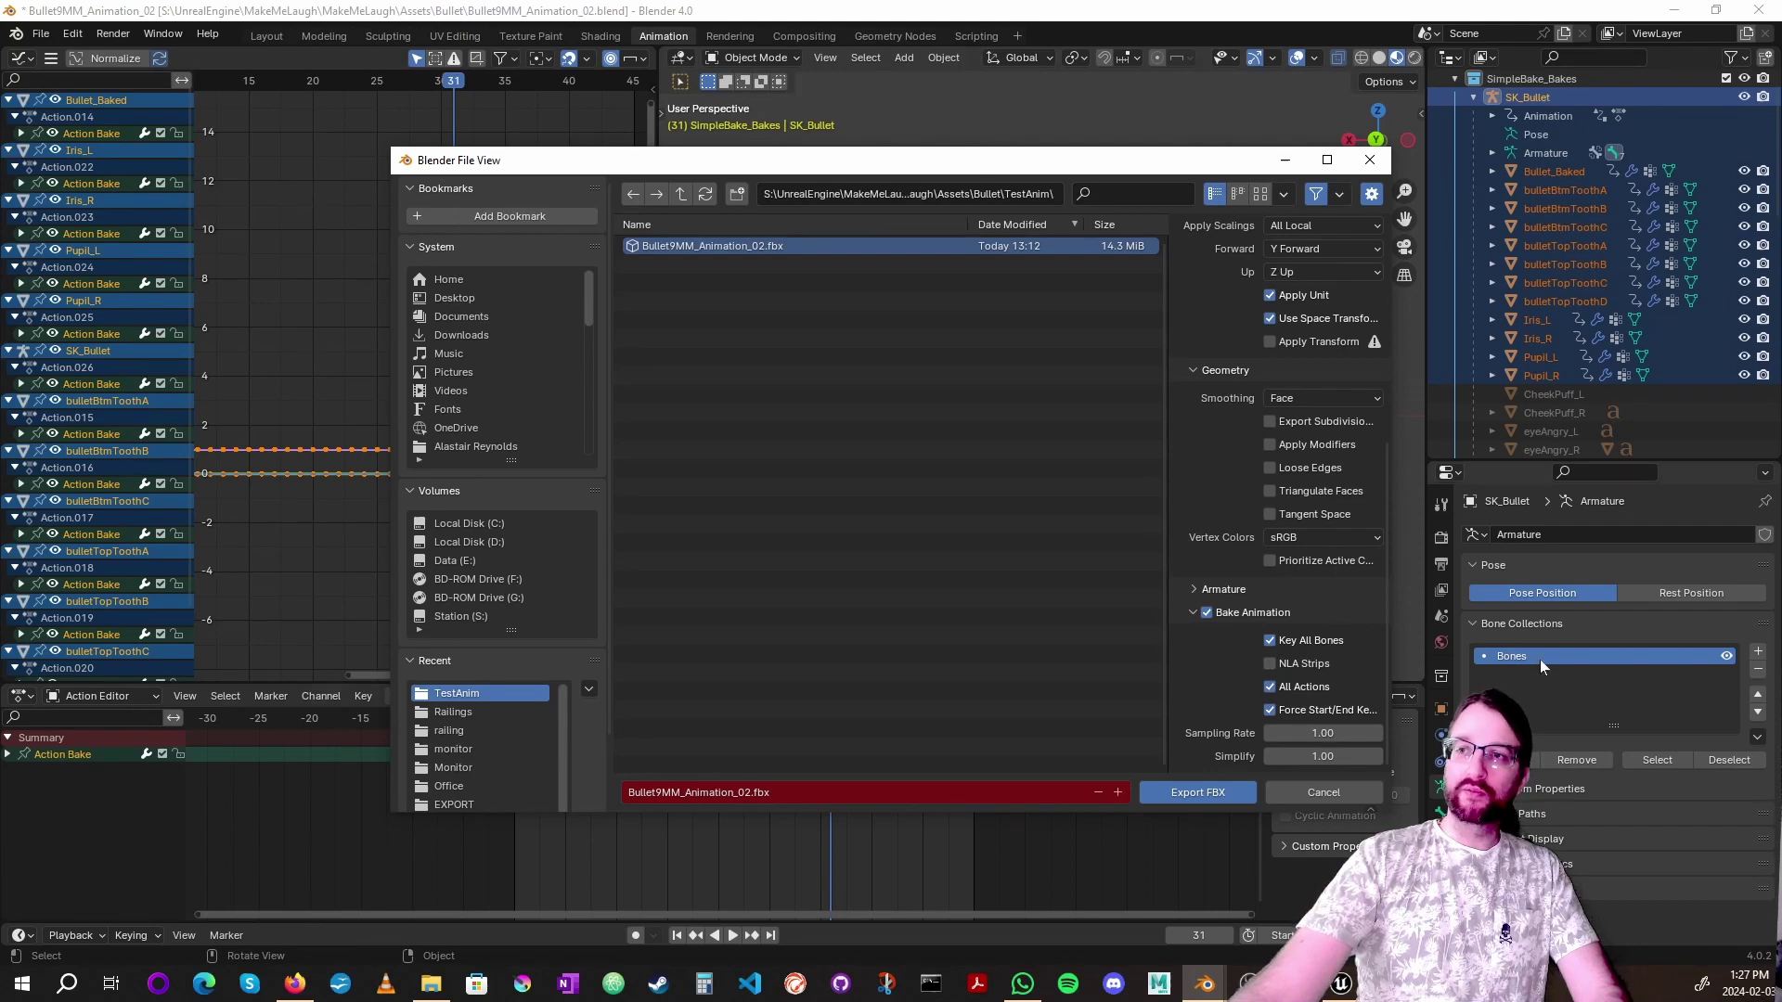
{"action": "left_click", "coordinate": [1193, 793]}
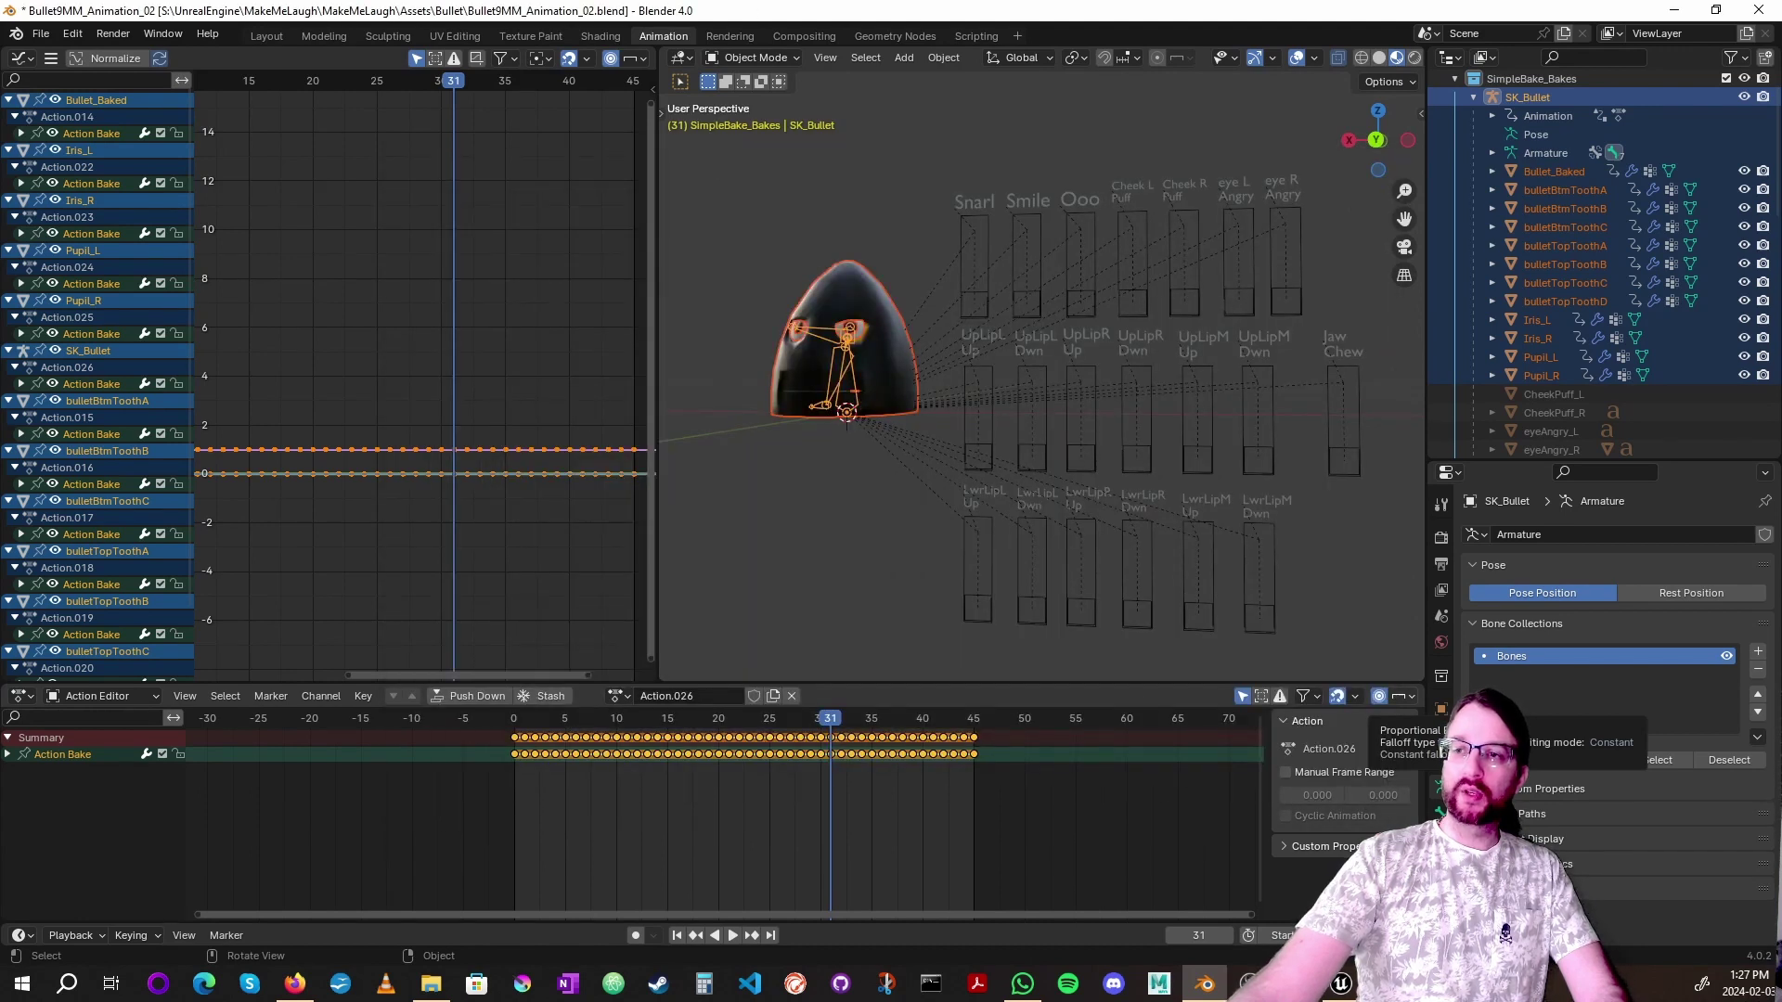
Step: Switch to the Unreal Editor, maximize it, and turn the level view toward the staircase
{"action": "key", "text": "alt+Tab"}
{"action": "scroll", "coordinate": [1022, 544], "scroll_direction": "down", "scroll_amount": 1}
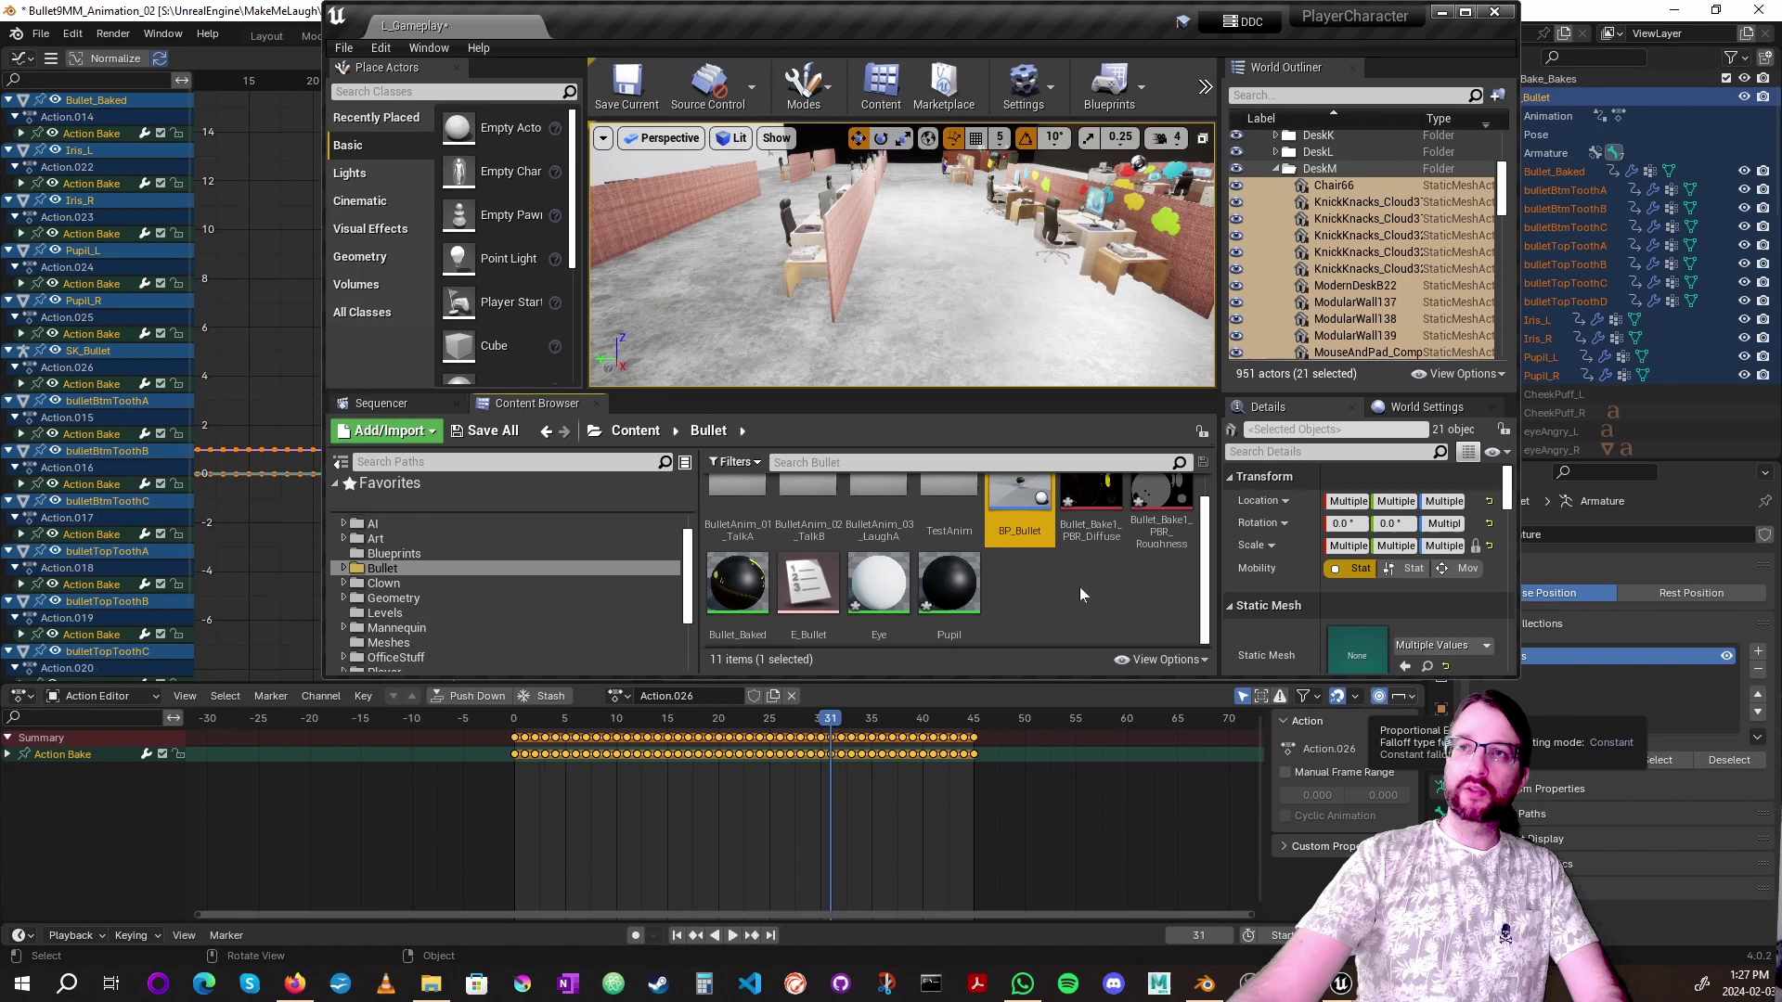
{"action": "left_click", "coordinate": [1464, 13]}
{"action": "right_click_drag", "start_coordinate": [863, 320], "coordinate": [863, 321]}
{"action": "right_click_drag", "start_coordinate": [566, 134], "coordinate": [567, 134]}
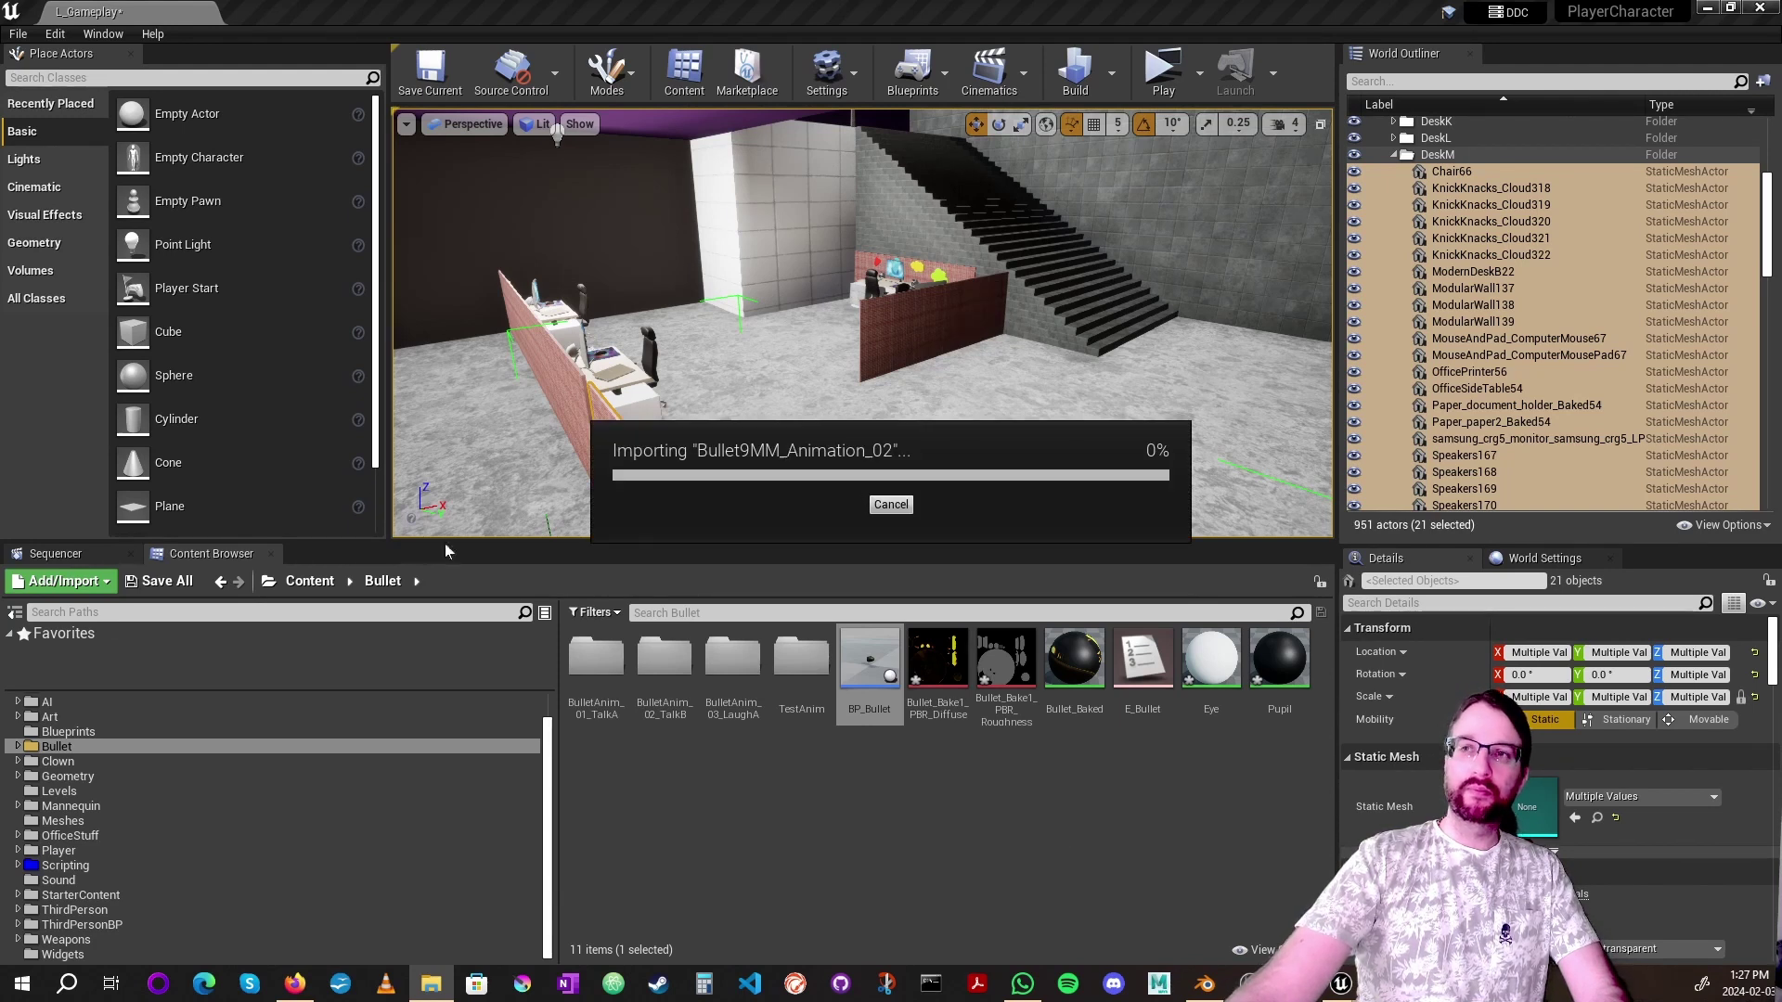
Step: Move and widen the FBX Import Options, then Import All as skeletal mesh with morph targets and animations
{"action": "left_click_drag", "start_coordinate": [921, 159], "coordinate": [1412, 119]}
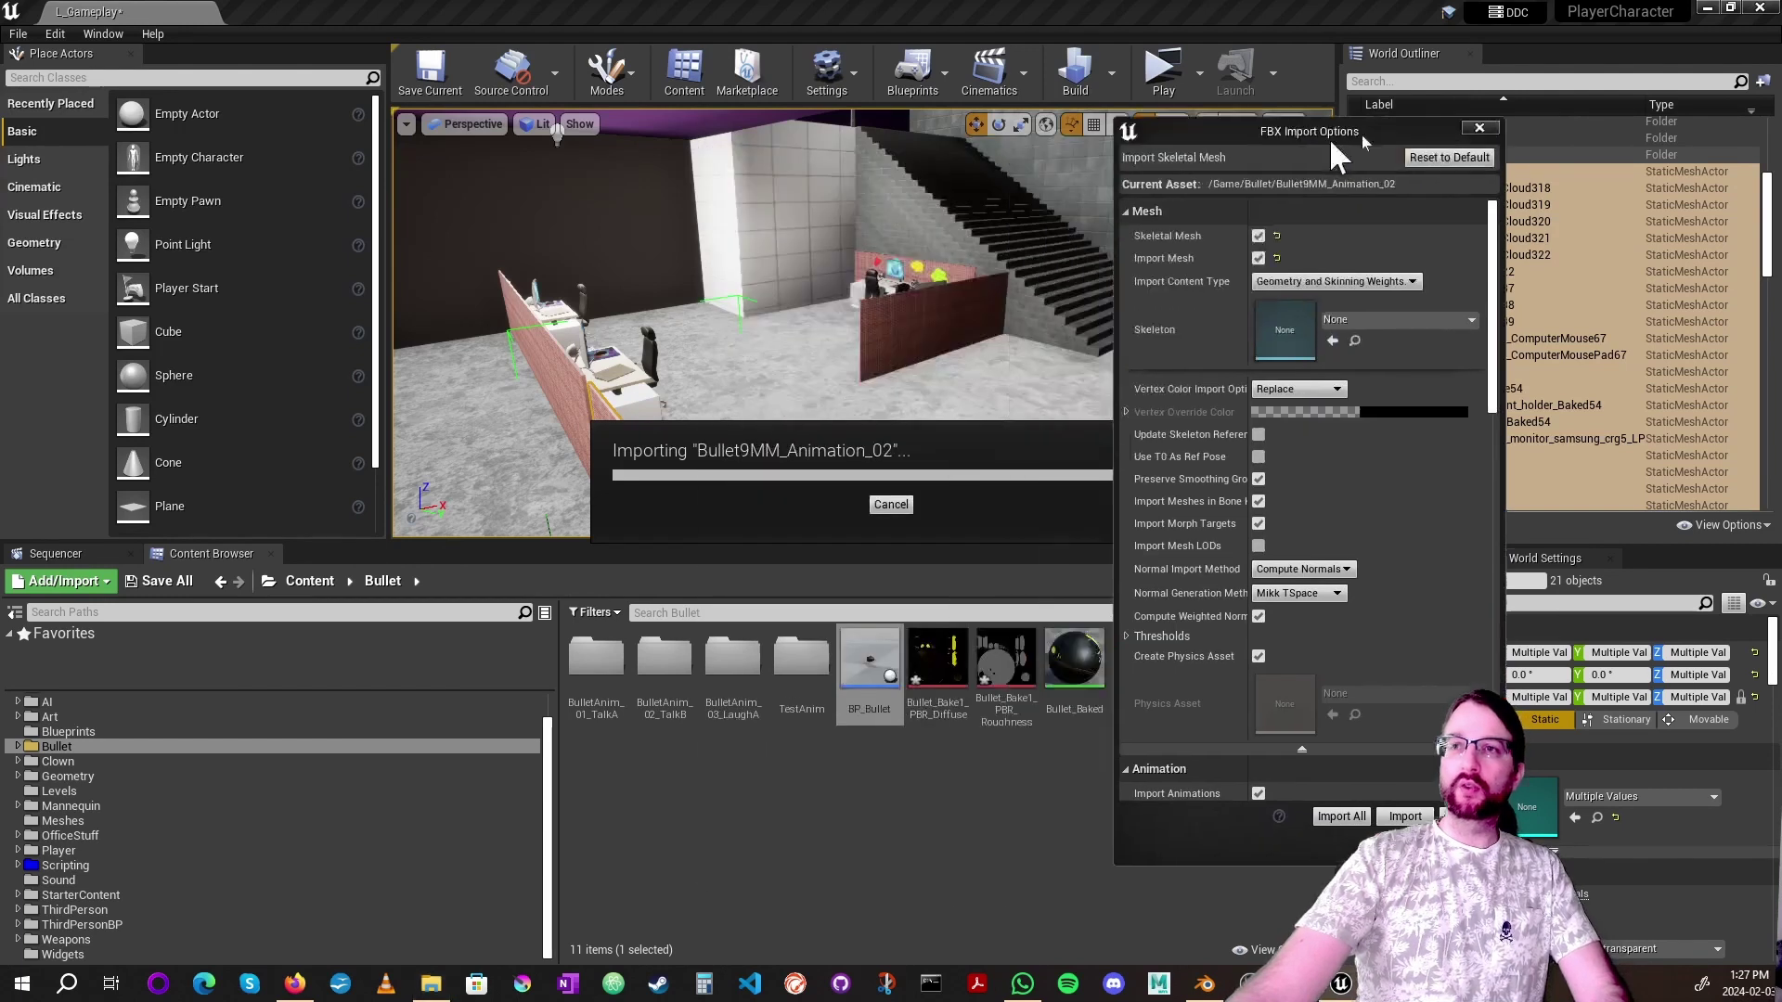
{"action": "left_click_drag", "start_coordinate": [1325, 651], "coordinate": [1382, 673]}
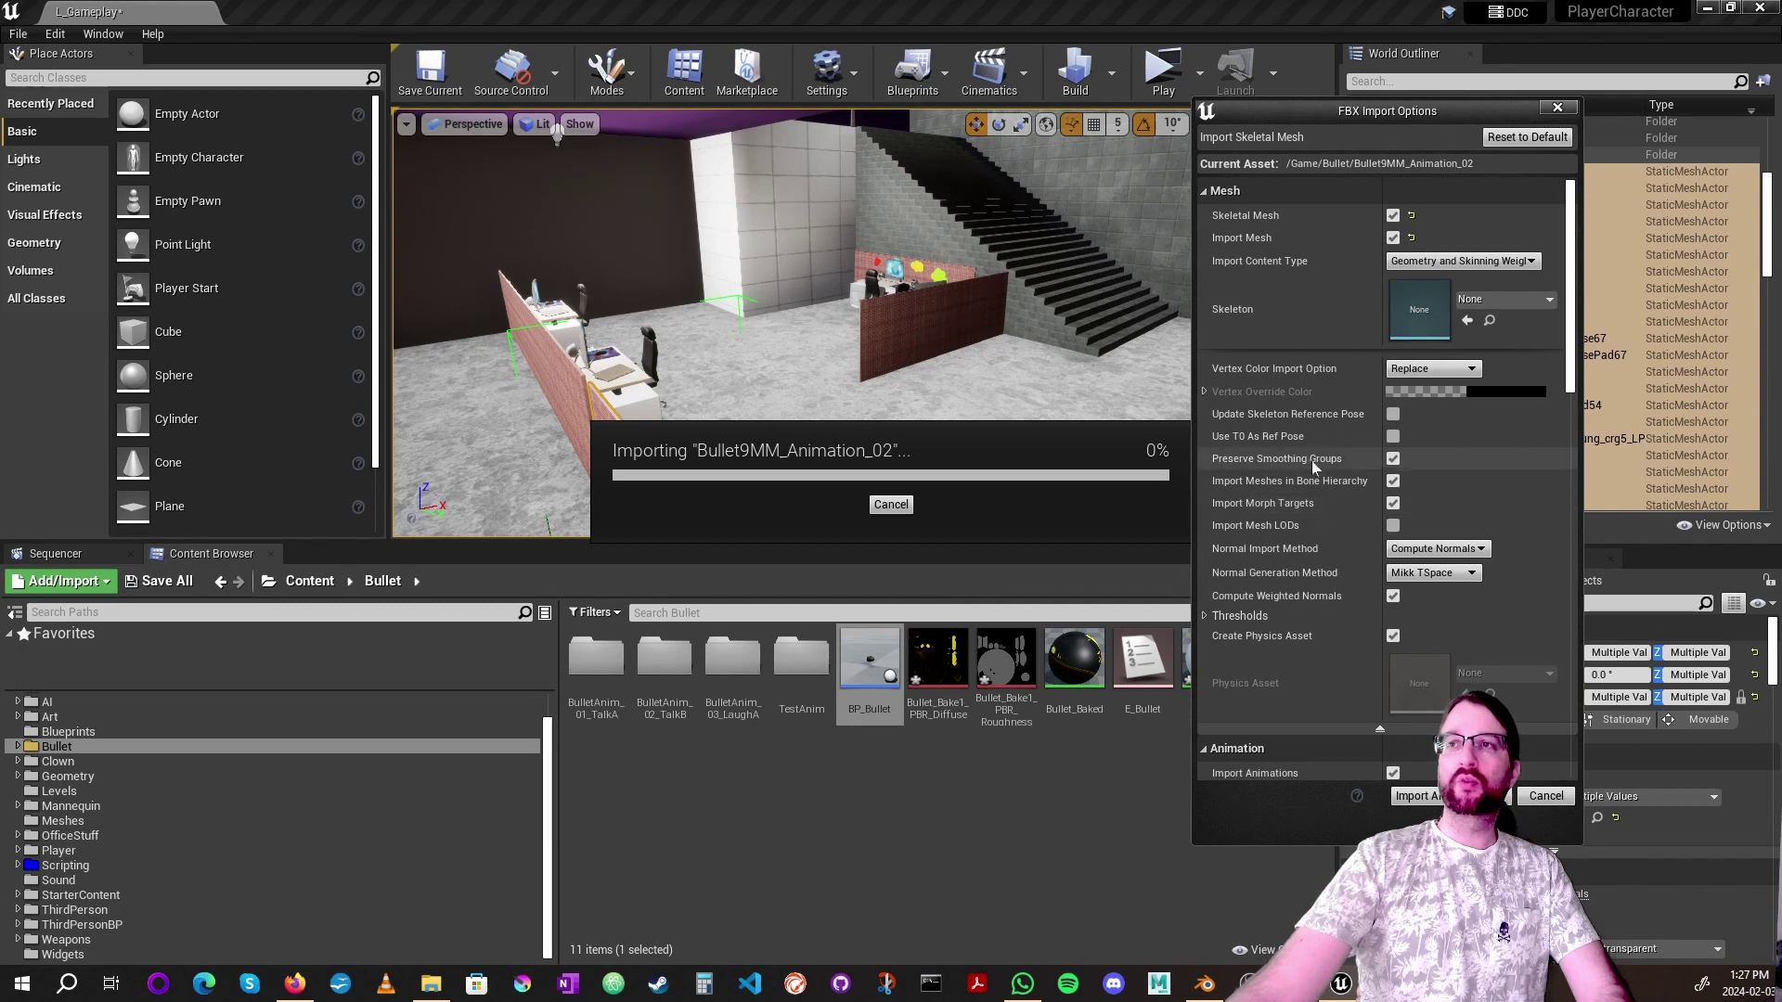
{"action": "scroll", "coordinate": [1312, 461], "scroll_direction": "down", "scroll_amount": 2}
{"action": "scroll", "coordinate": [1199, 363], "scroll_direction": "down", "scroll_amount": 2}
{"action": "scroll", "coordinate": [1234, 484], "scroll_direction": "down", "scroll_amount": 2}
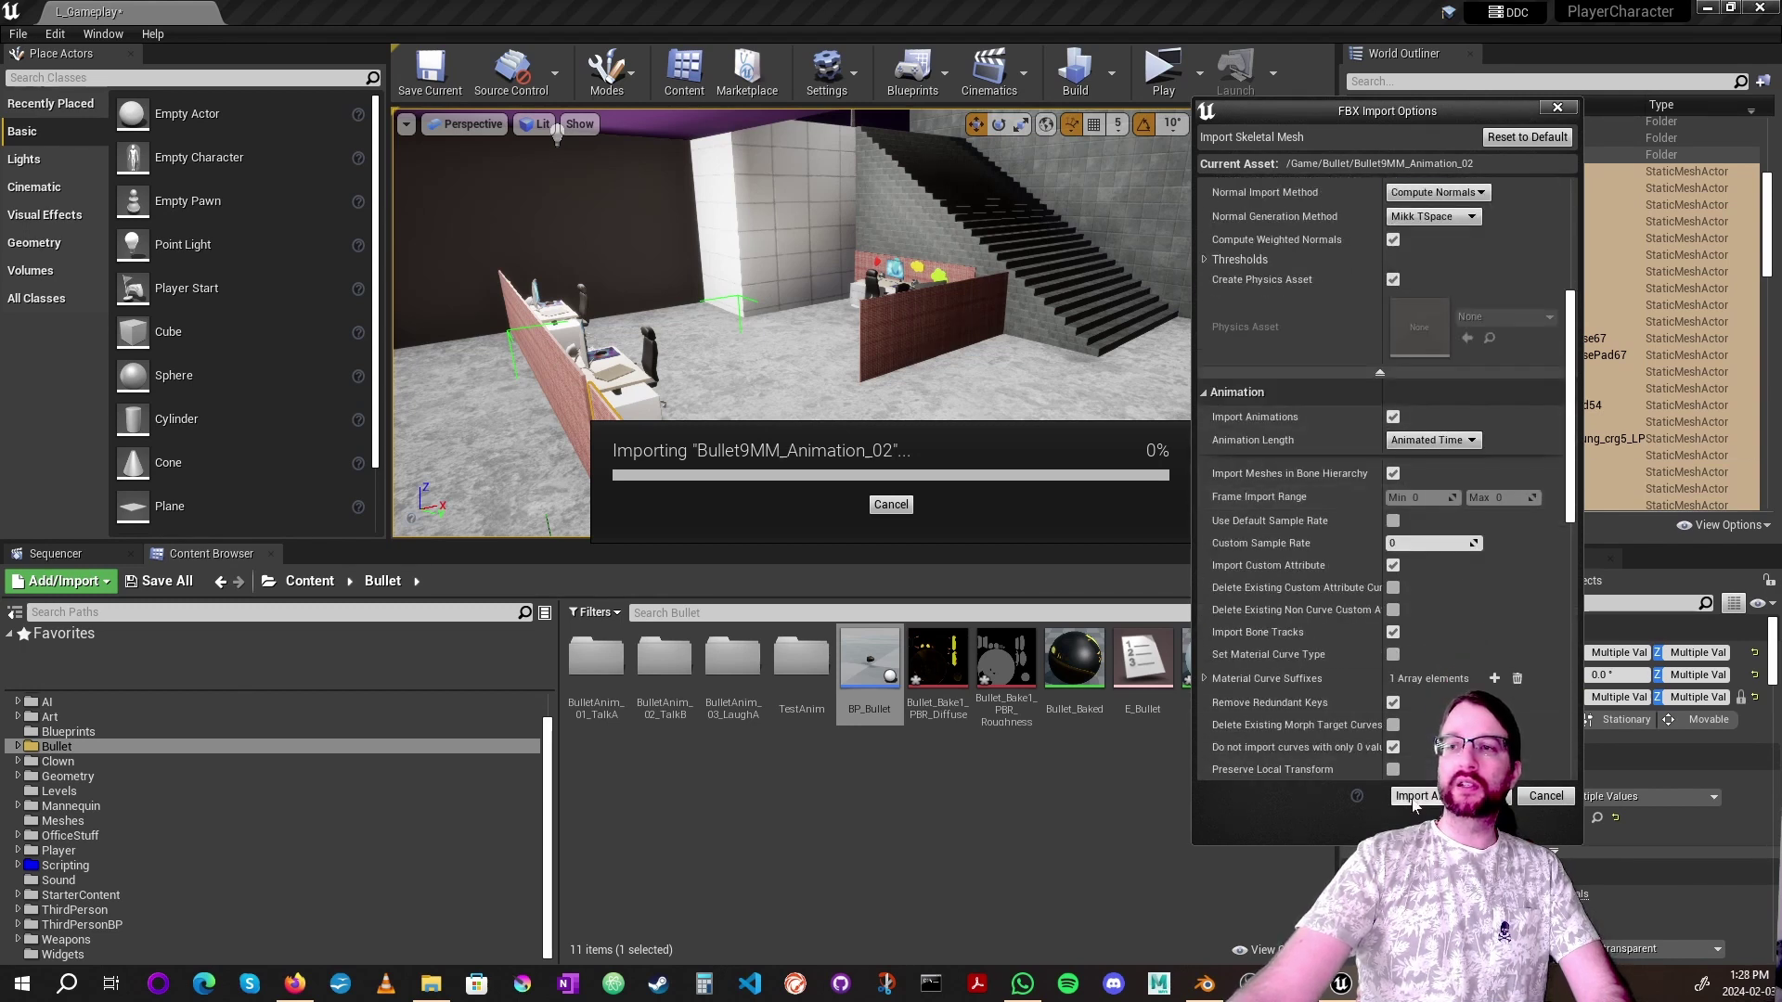
{"action": "left_click", "coordinate": [1416, 794]}
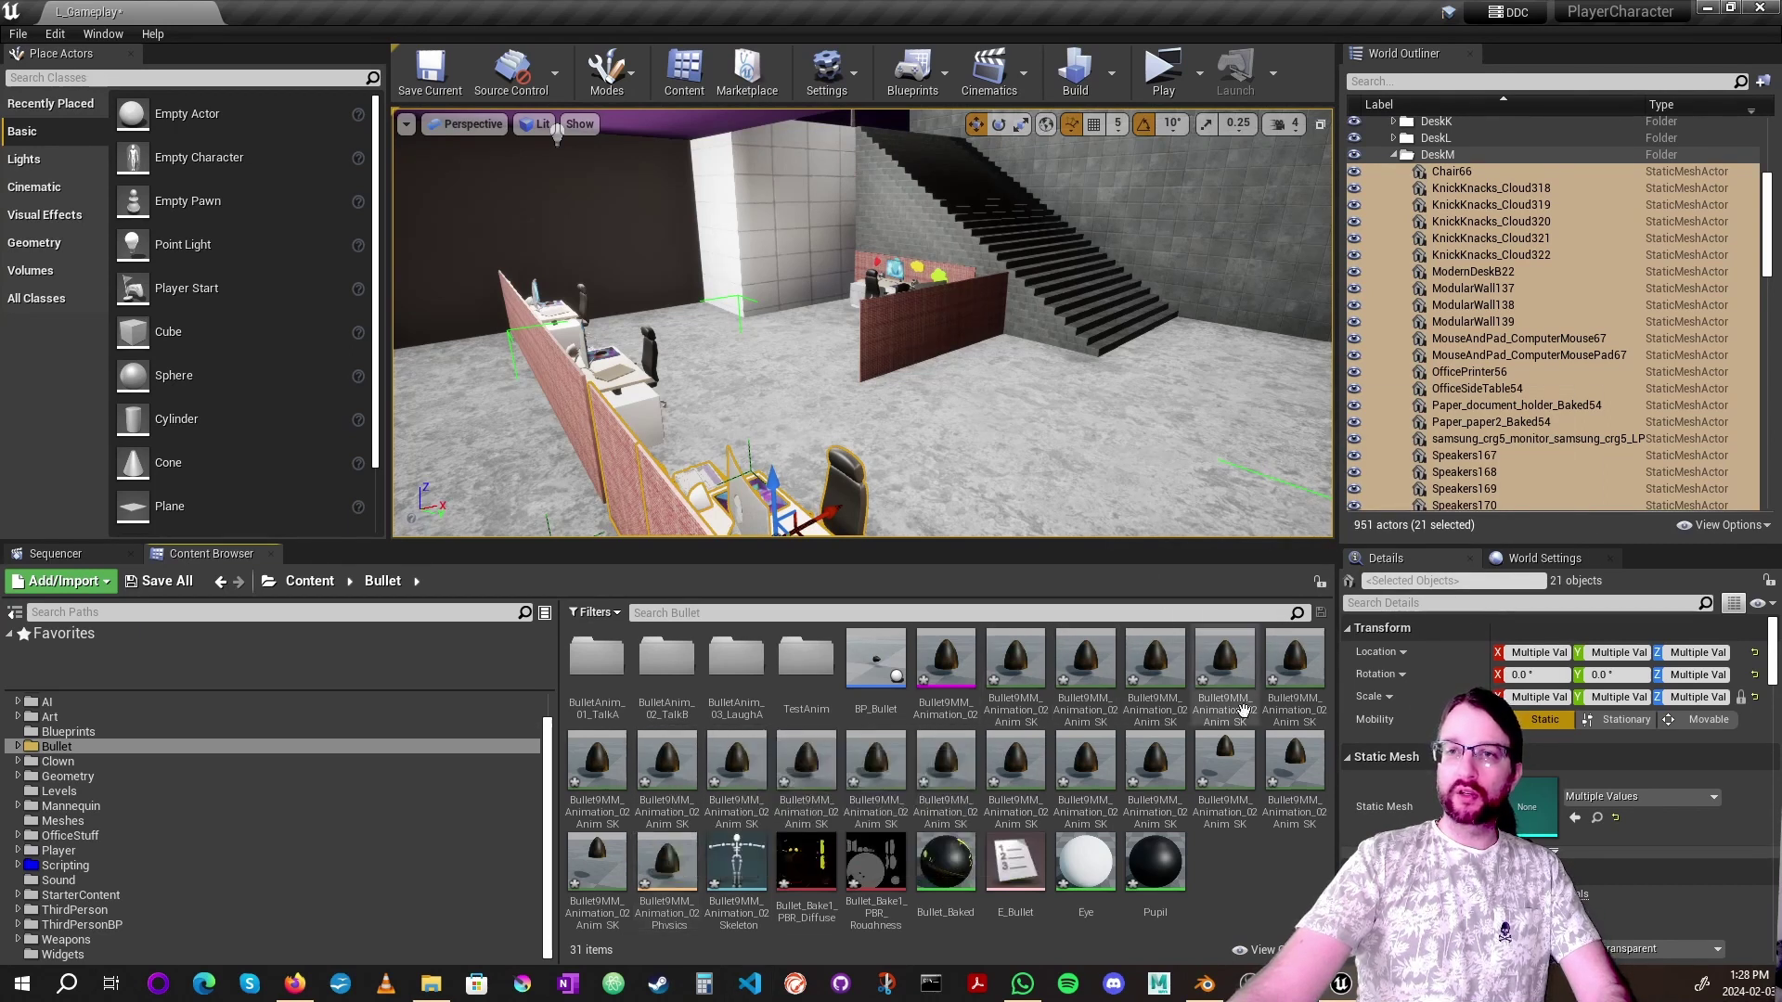
Step: Open the Bullet9MM_Animation_02 skeletal mesh asset from the Content Browser
{"action": "right_click", "coordinate": [906, 665]}
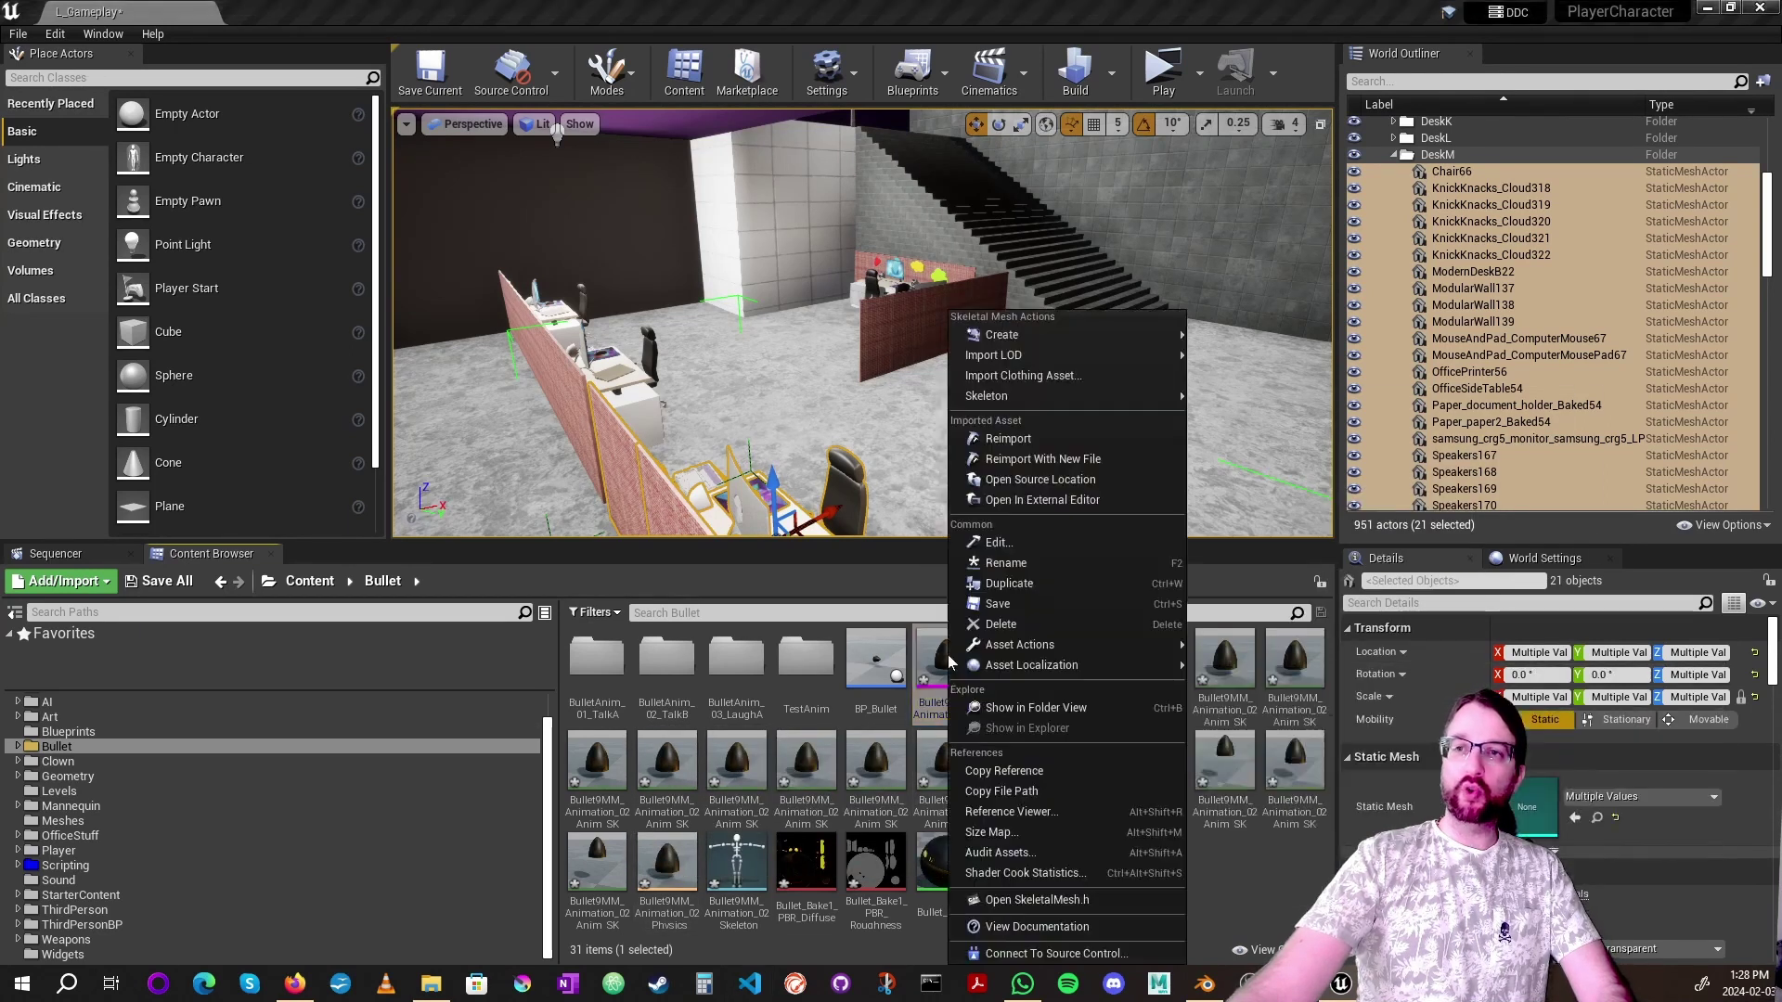
{"action": "double_click", "coordinate": [891, 666]}
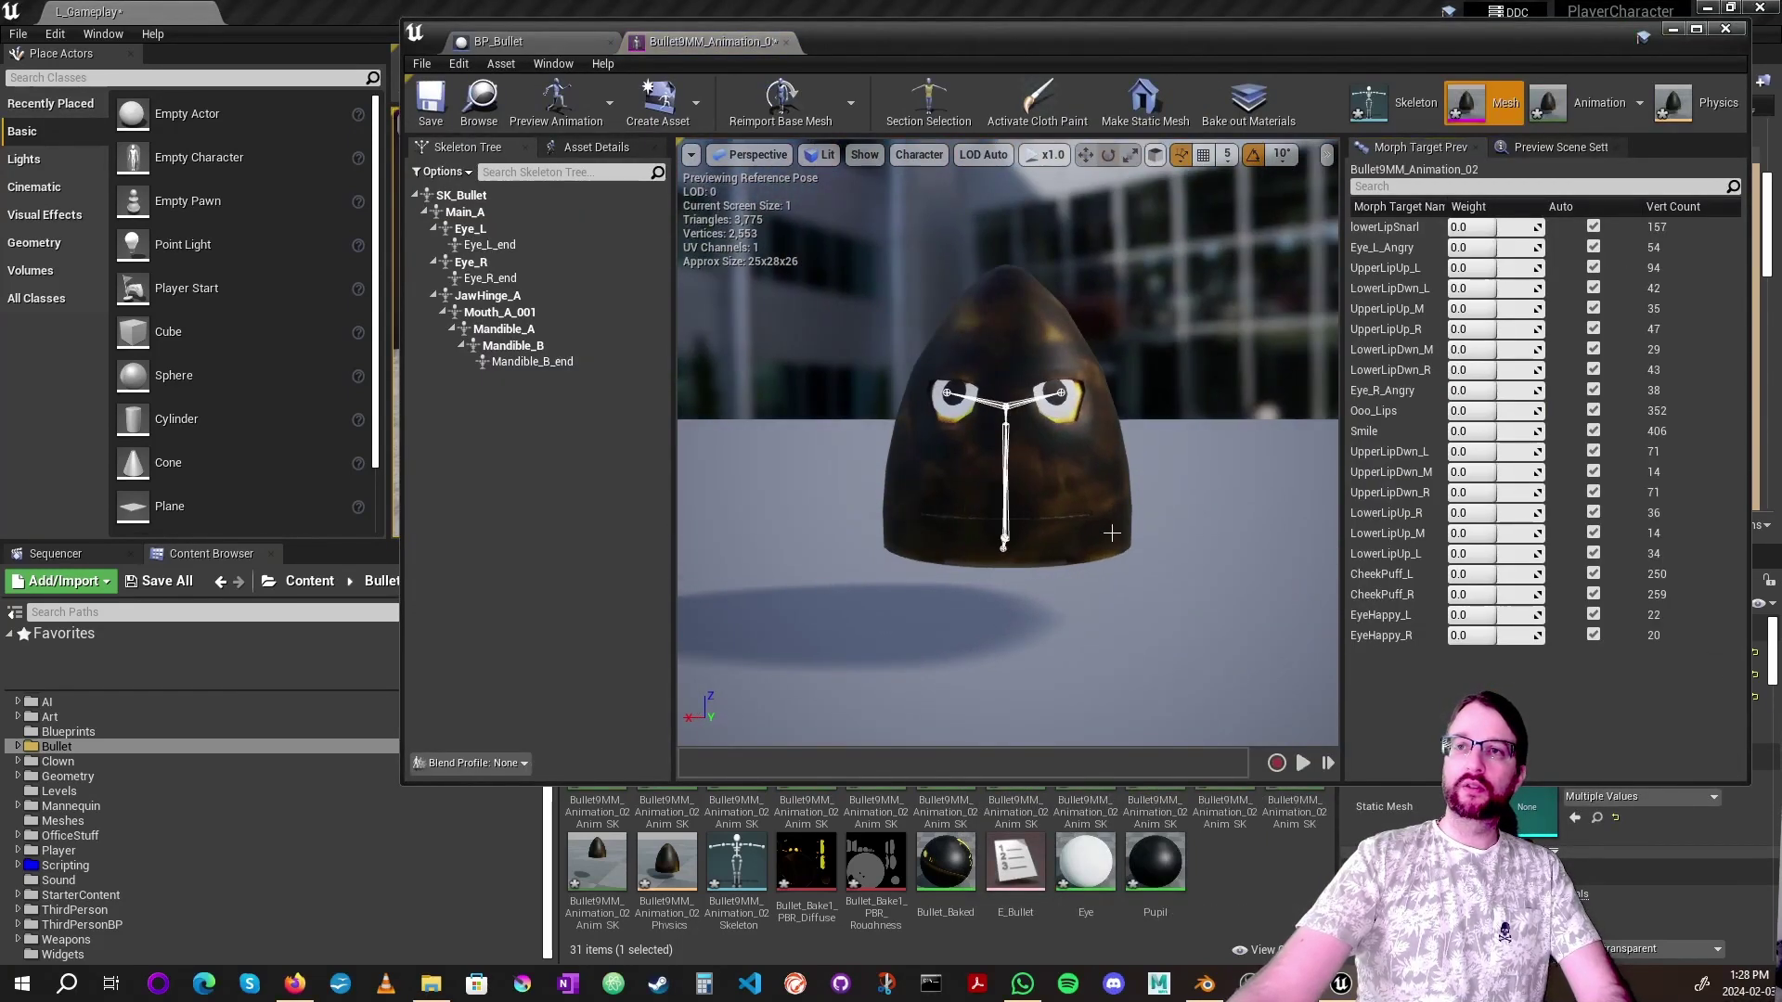
Step: Switch to Animation mode and step through the imported sequences, ending on SnarlCTRLAction
{"action": "left_click", "coordinate": [1580, 108]}
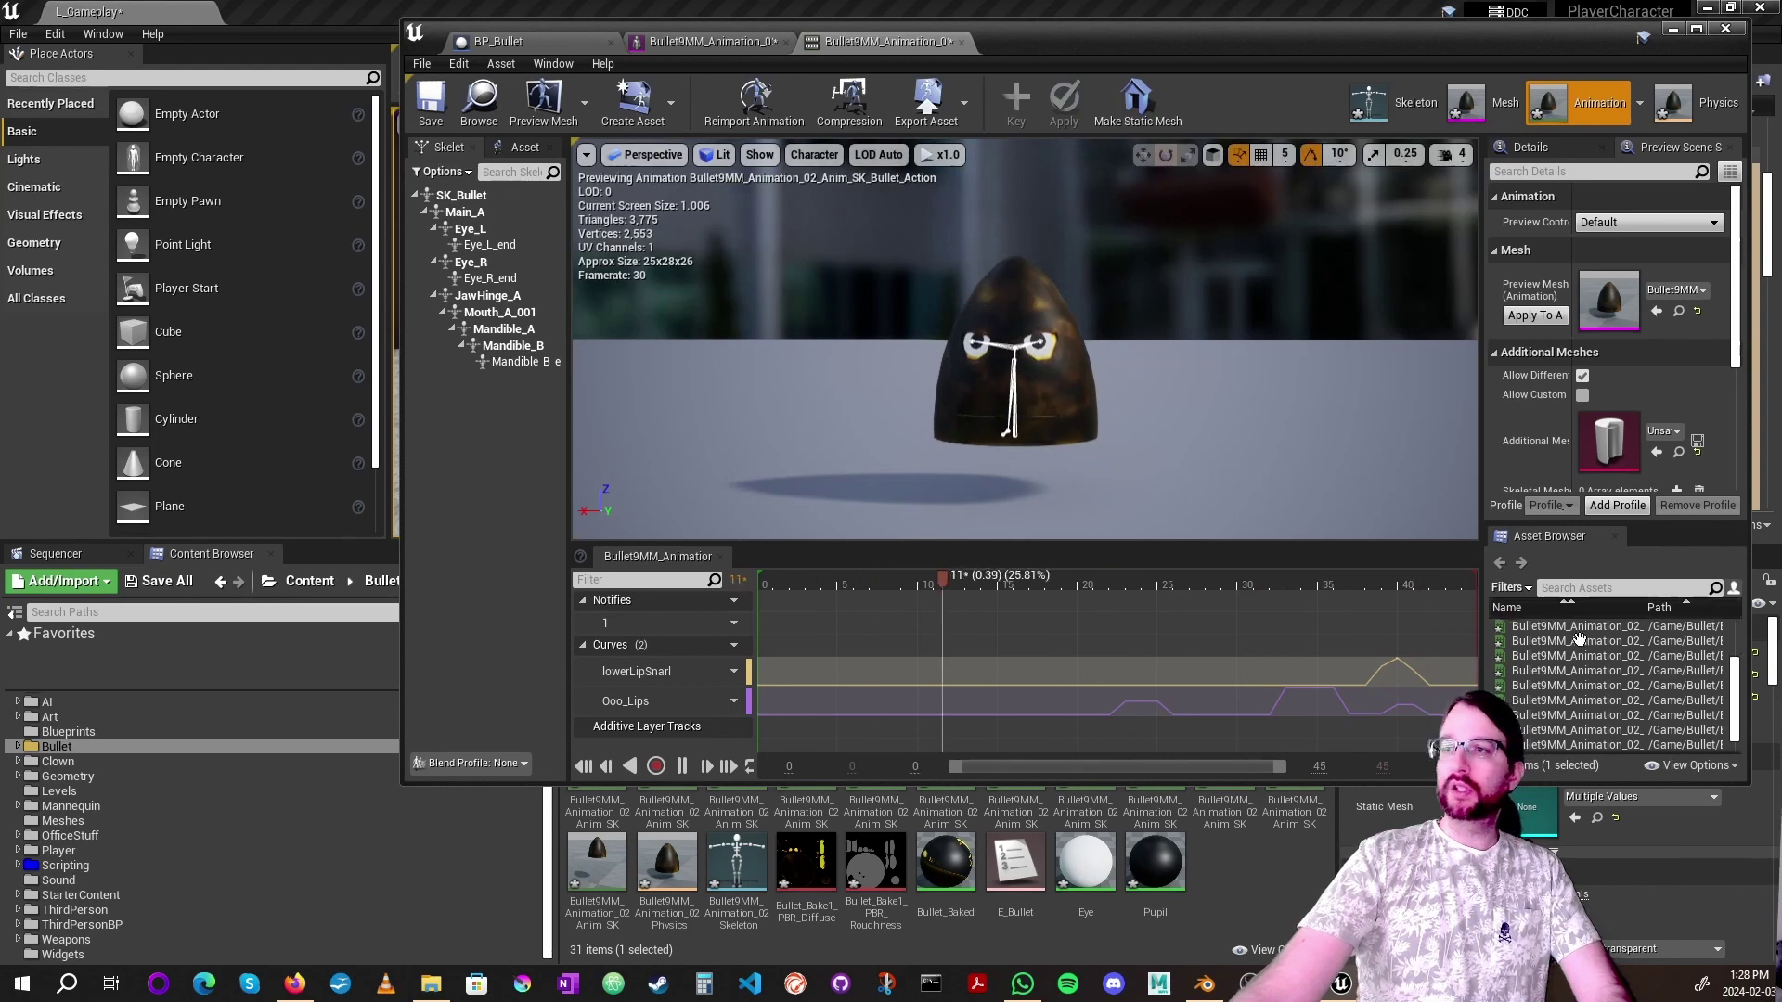
{"action": "scroll", "coordinate": [1601, 668], "scroll_direction": "down", "scroll_amount": 2}
{"action": "left_click", "coordinate": [1580, 702]}
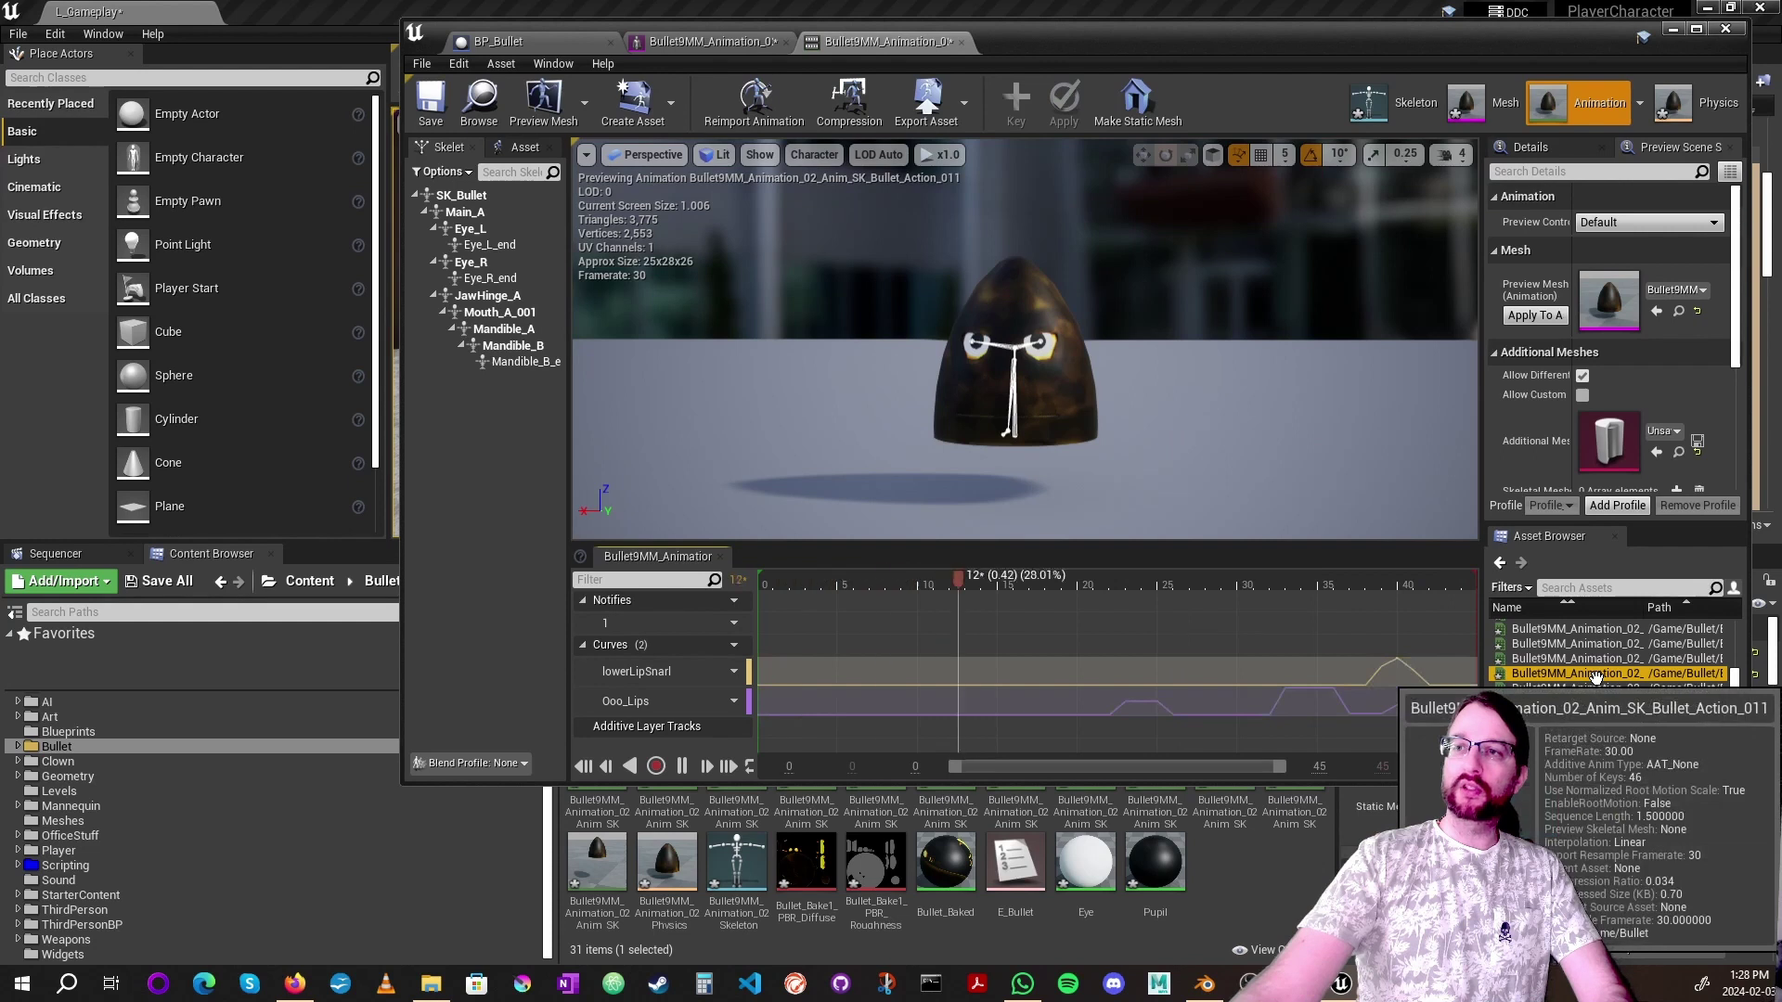
{"action": "key", "text": "Up"}
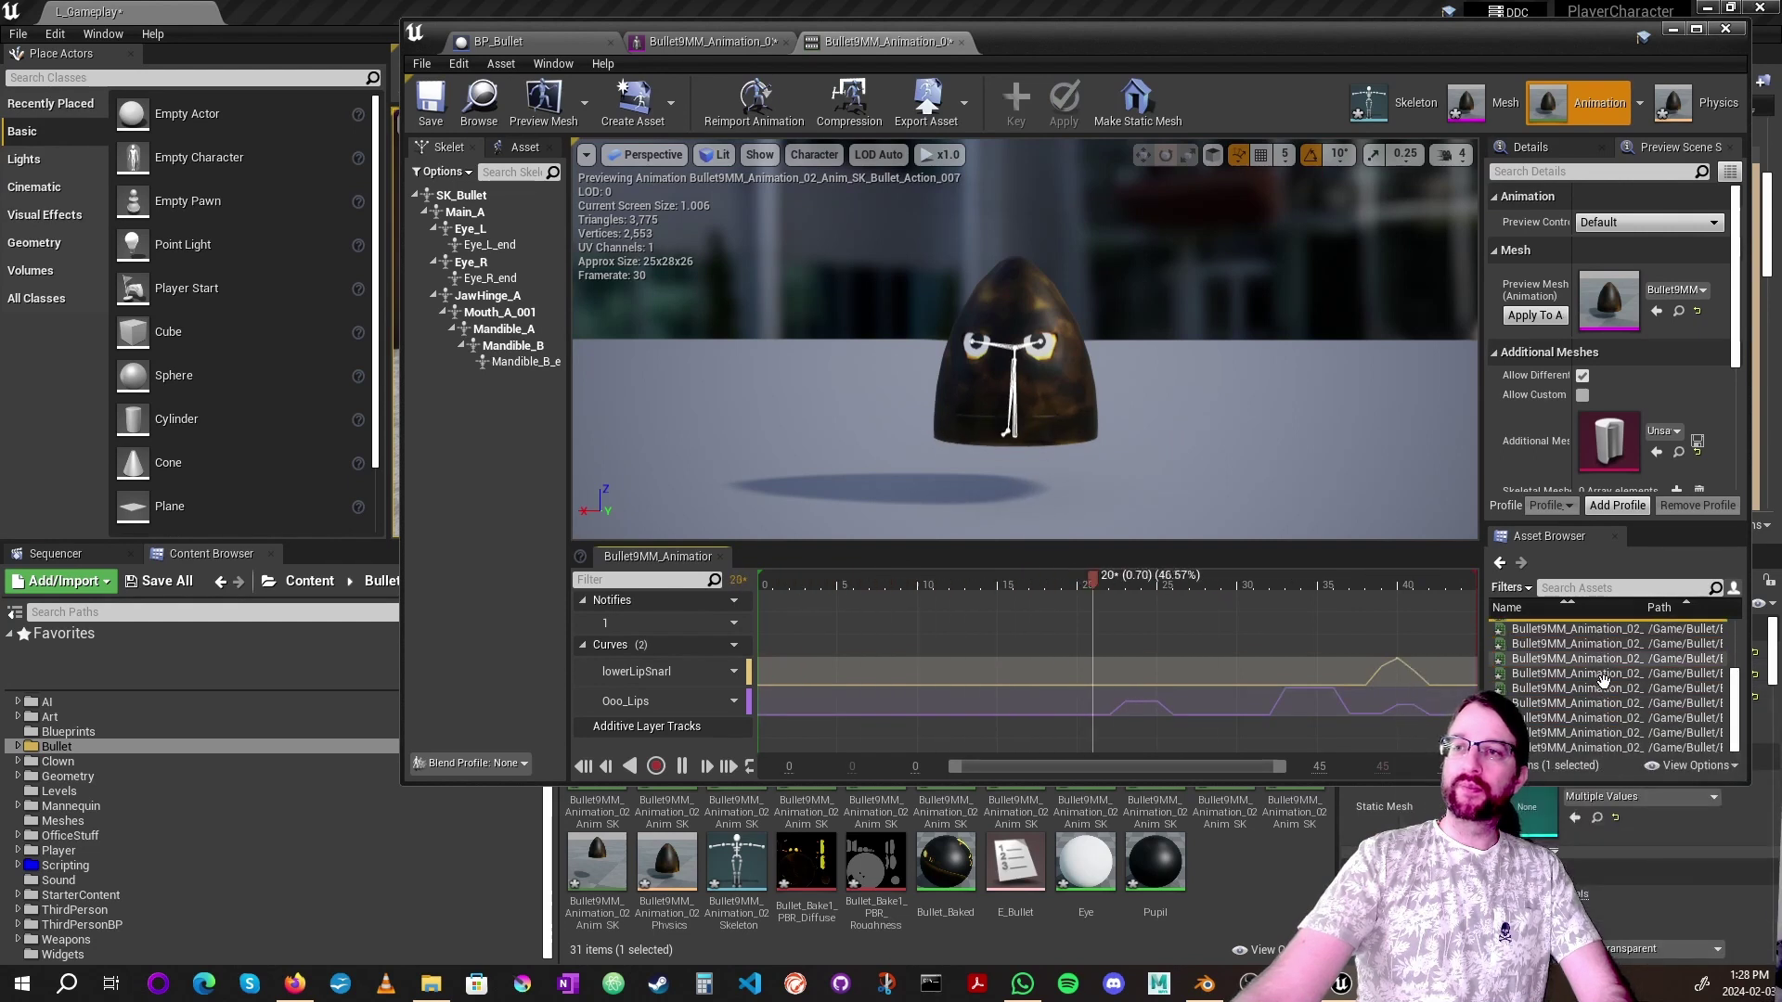
{"action": "left_click", "coordinate": [1602, 748]}
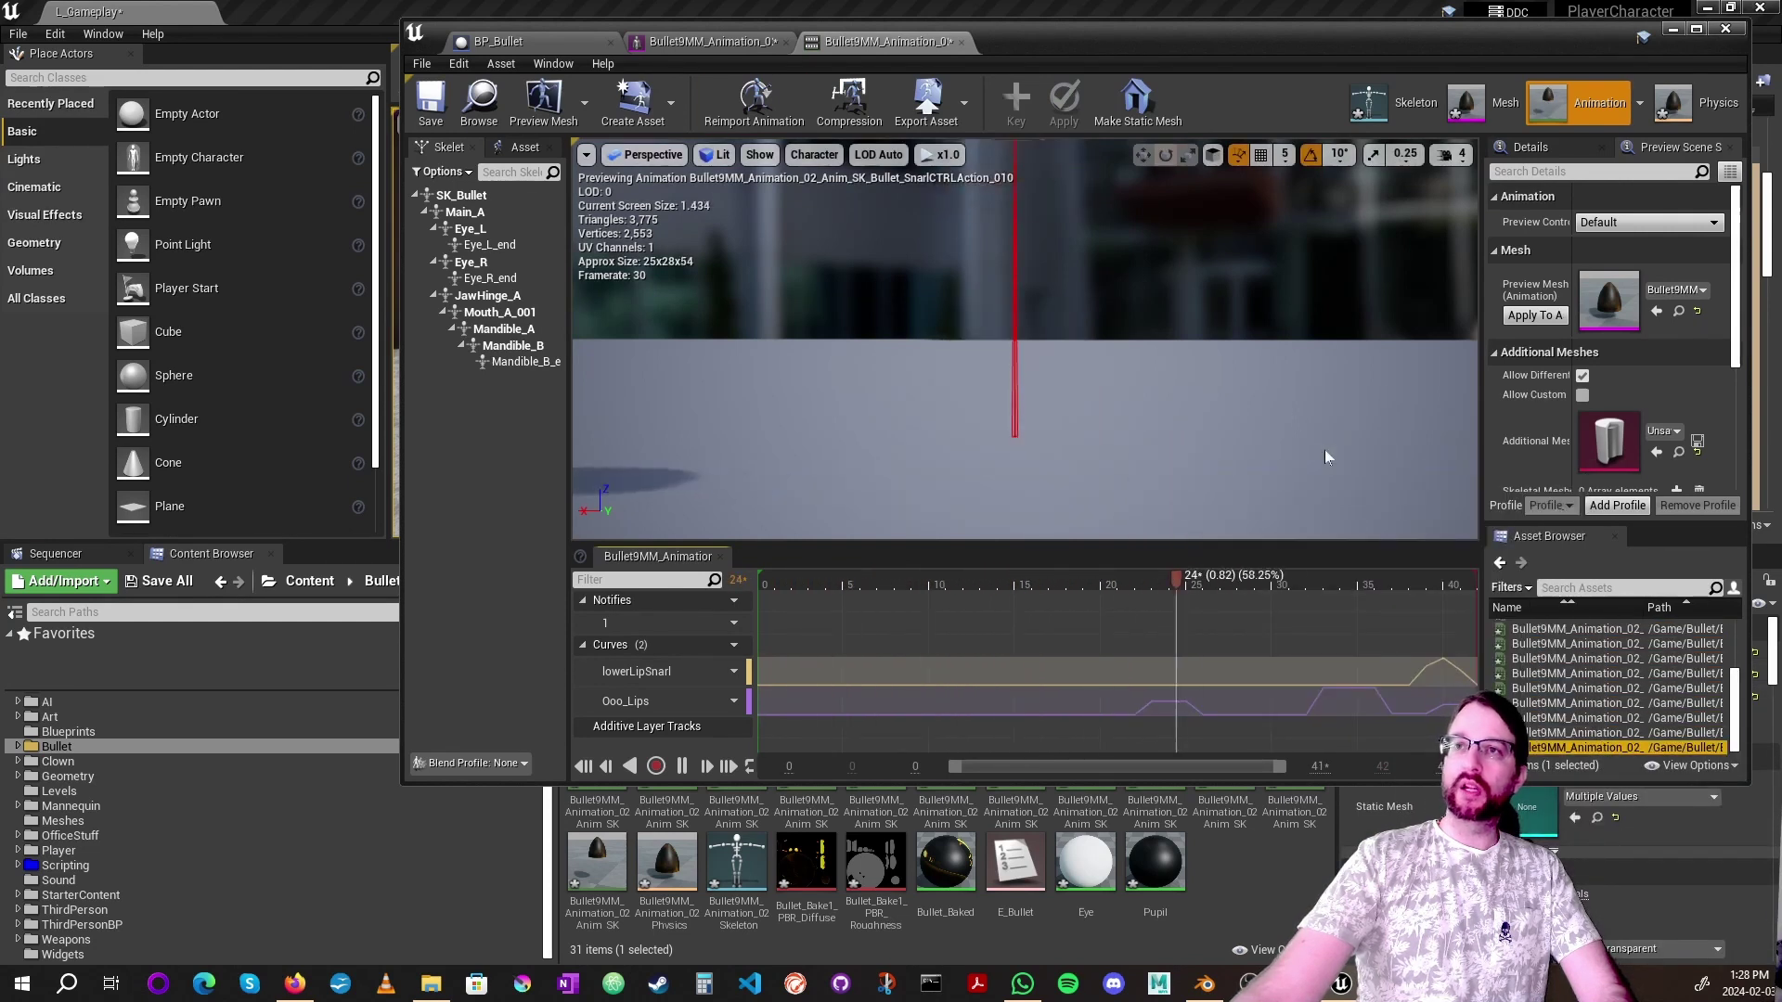